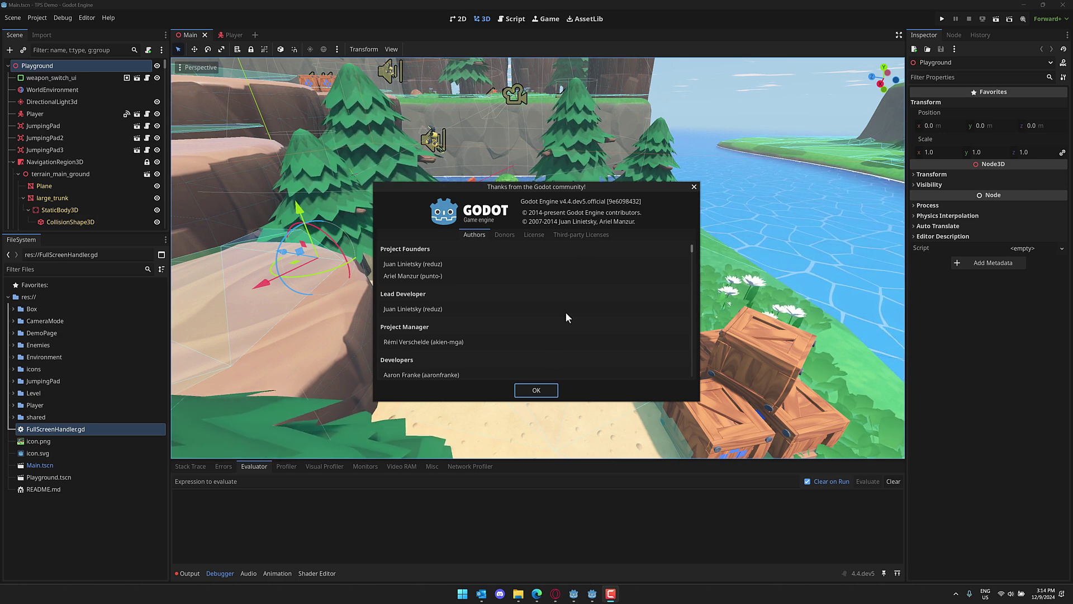
Close the about dialog and add a Camera3D node to the Playground scene.
left_click(536, 390)
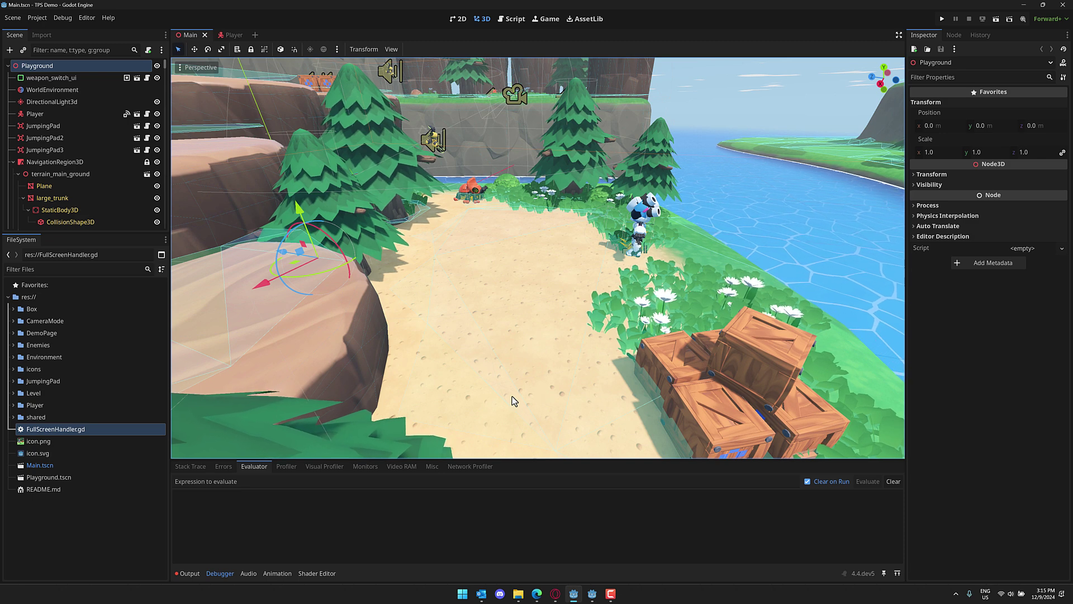
left_click(9, 50)
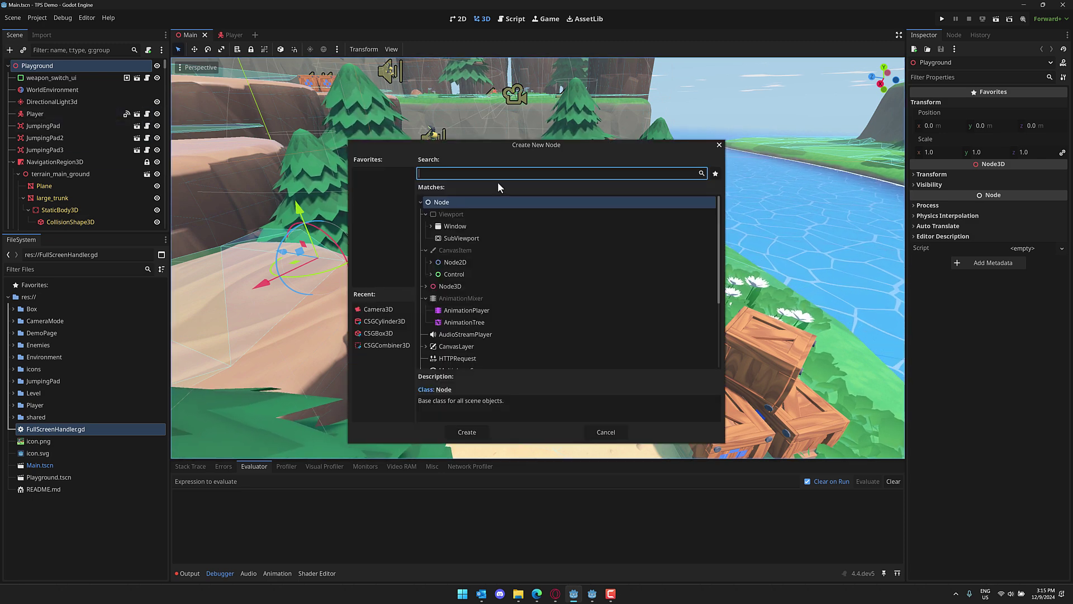
type("camera")
key("Return")
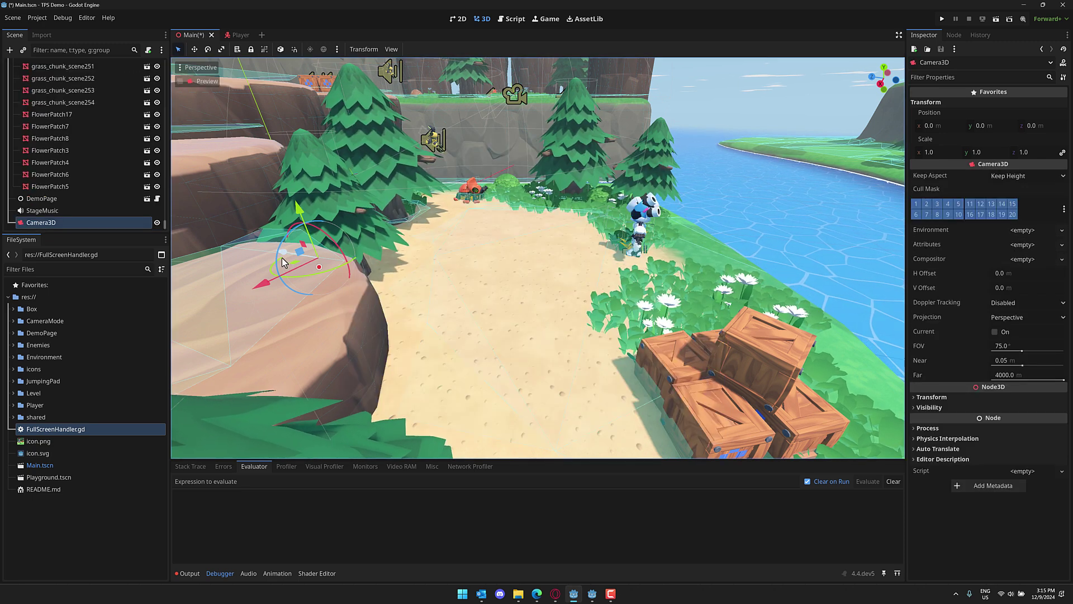
Move the camera onto the sandy path at about x 0, y 2.04, z -7.216 m and briefly preview its view.
left_click_drag(281, 256, 510, 273)
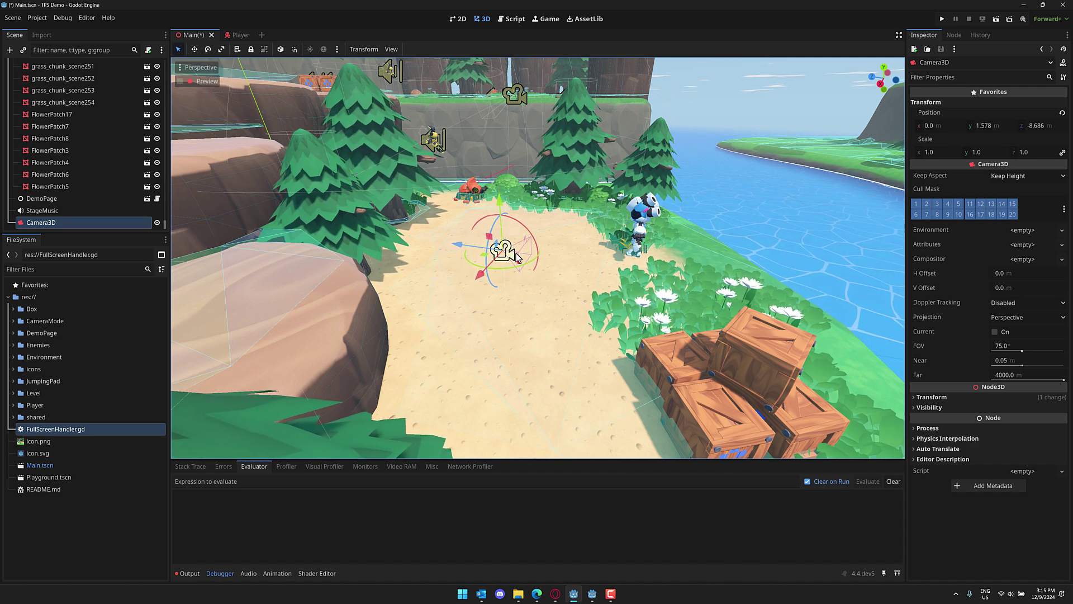
left_click_drag(461, 244, 248, 97)
left_click(180, 82)
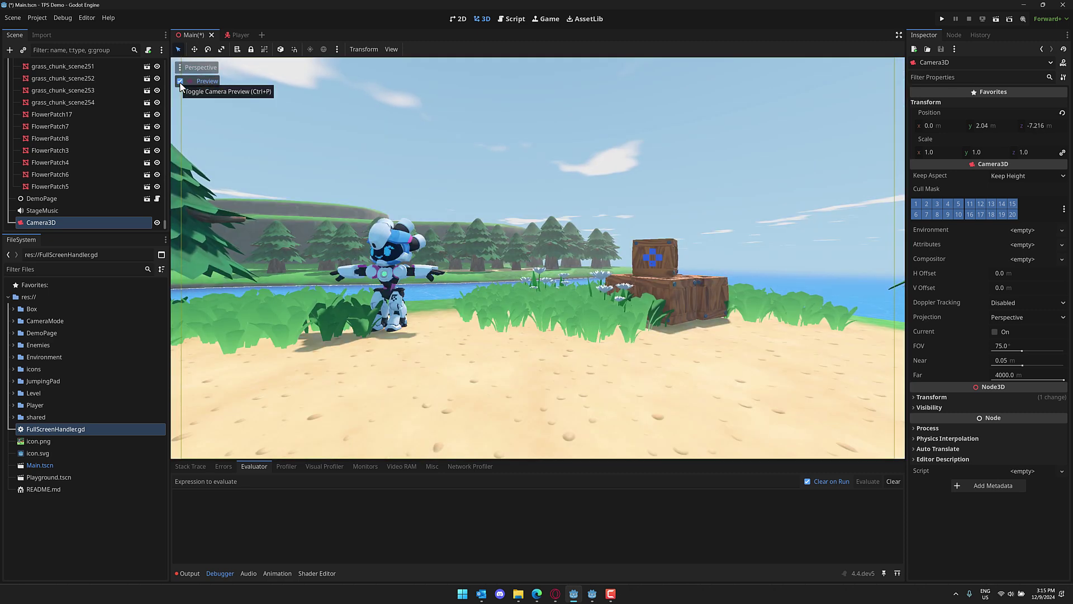
left_click(180, 82)
Reposition the camera to about x 0.551, y 3.23, z -7.216 m and briefly preview its view.
left_click_drag(454, 184, 421, 219)
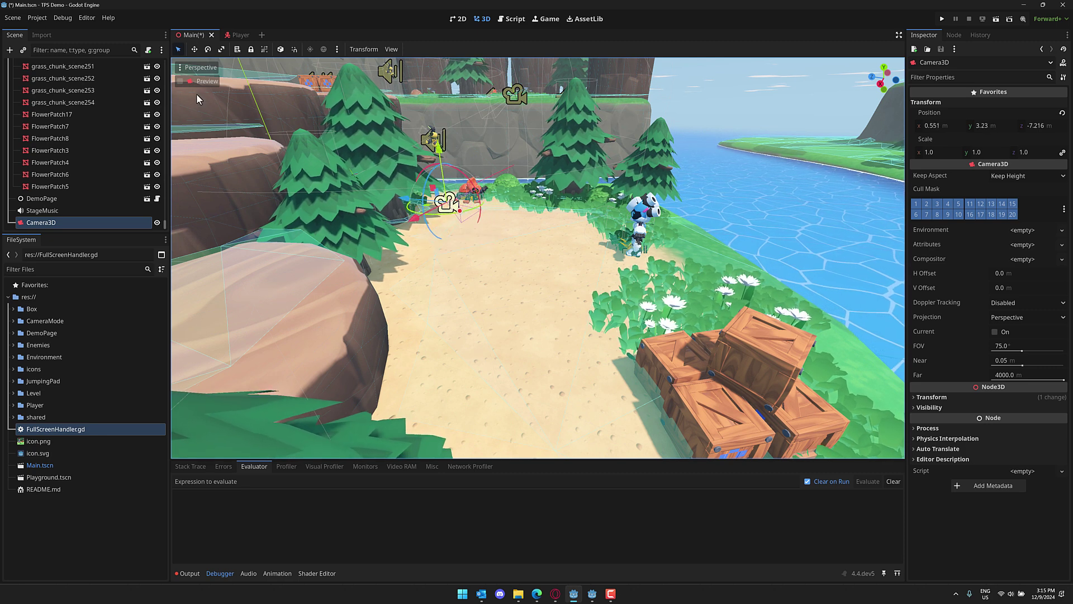
left_click(180, 82)
left_click(180, 82)
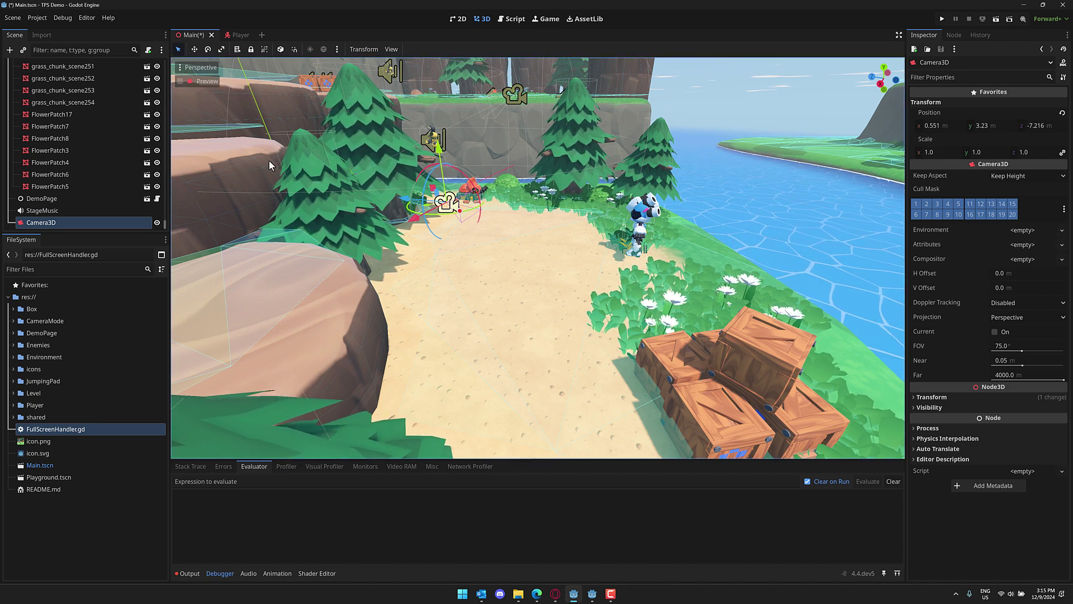
Switch to the 2 Viewports layout and enable the camera preview in the lower viewport.
left_click(391, 49)
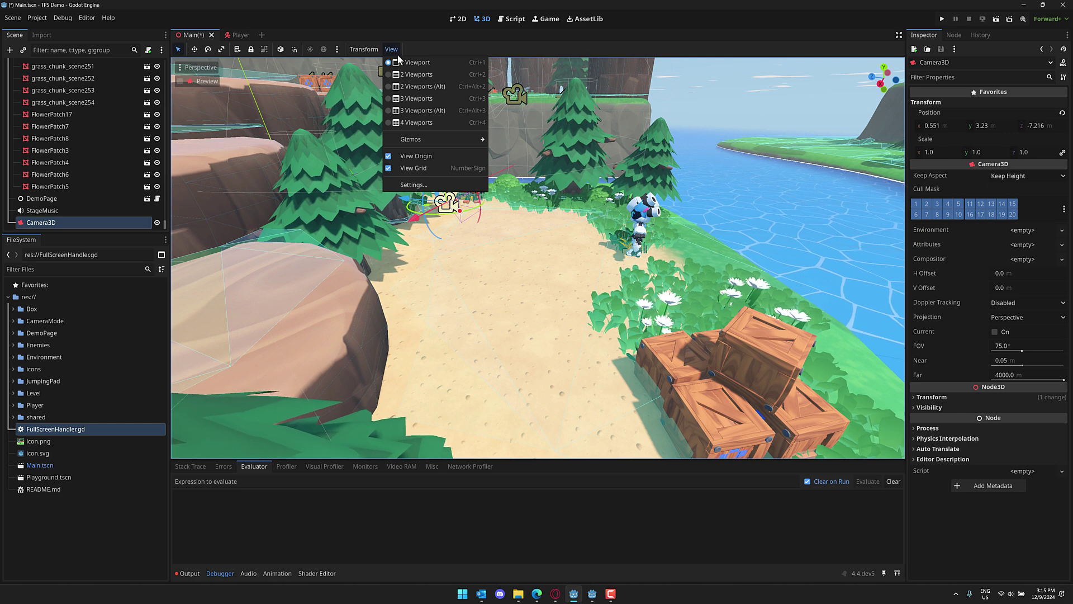
left_click(416, 74)
left_click(304, 196)
left_click(491, 132)
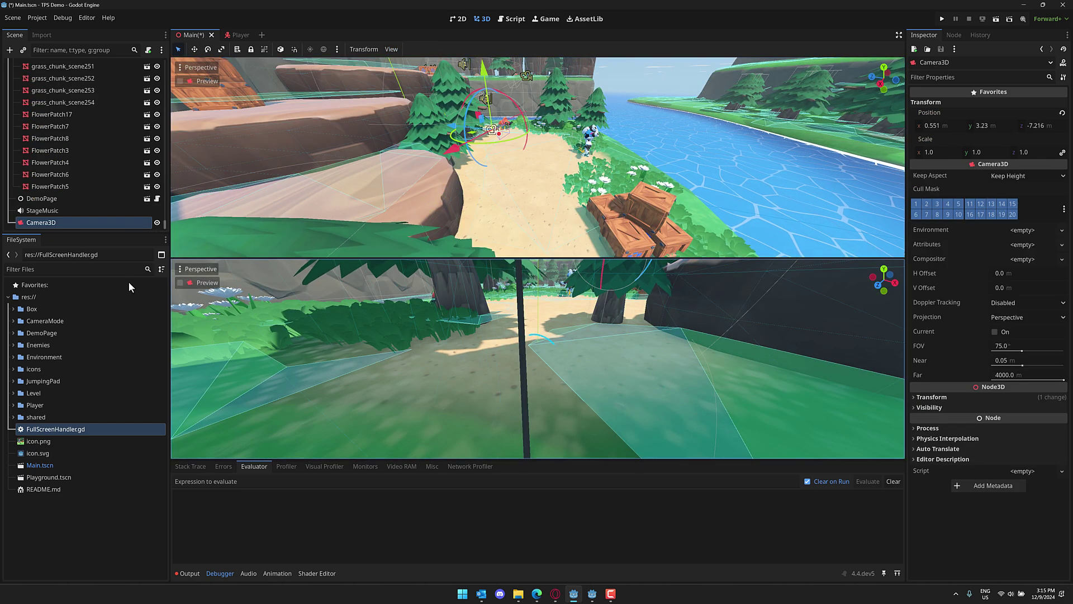
left_click(179, 283)
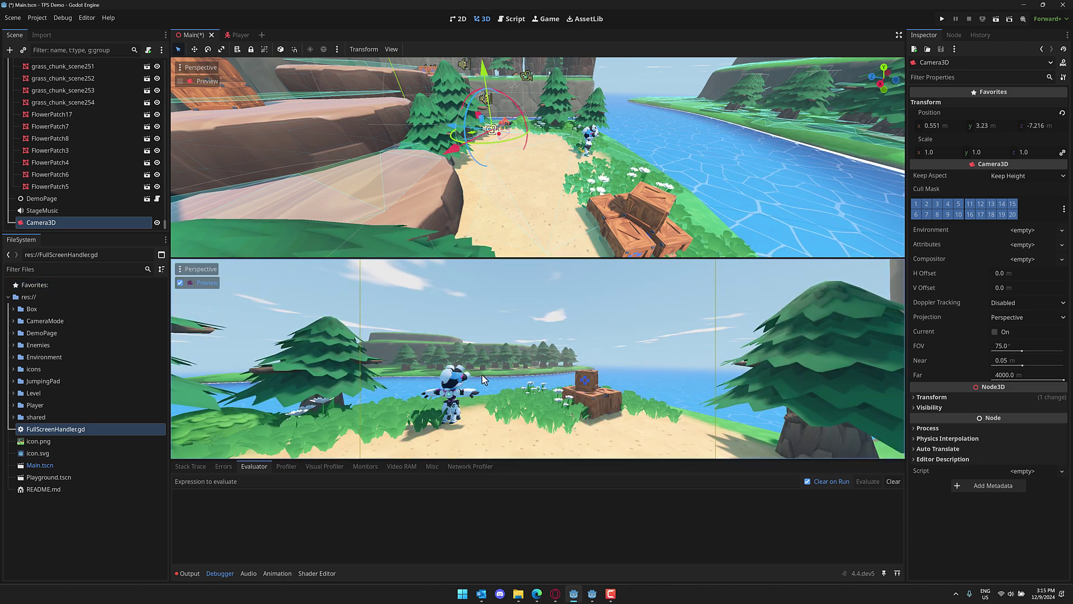
Move the camera to about x 1.918, y 3.441, z -8.478 m, then select the terrain mesh while keeping the preview on.
left_click_drag(450, 130, 476, 130)
left_click_drag(490, 82, 491, 76)
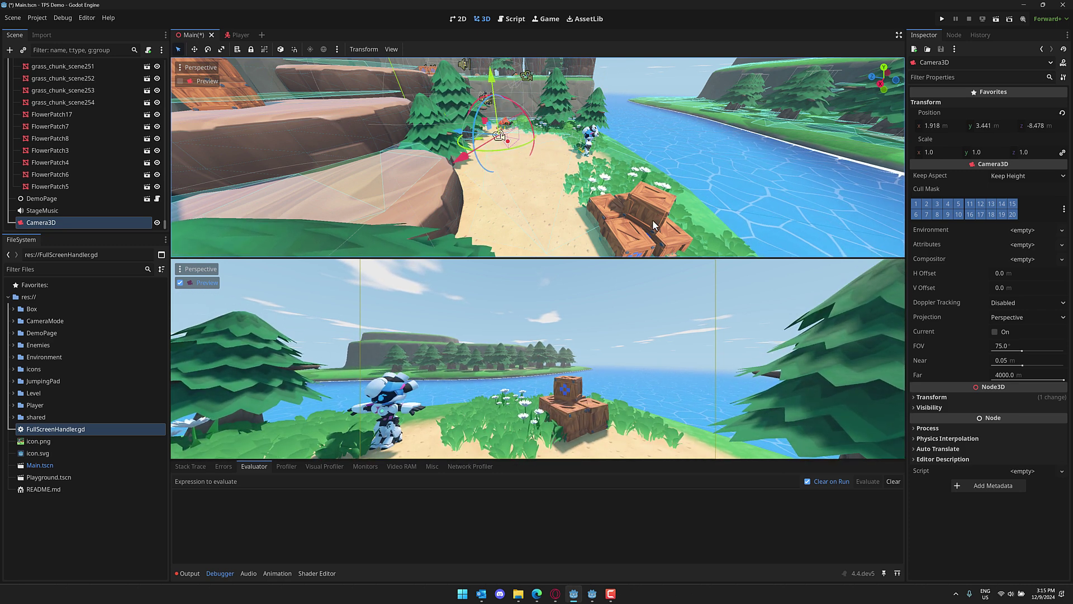
left_click(649, 204)
left_click(492, 140)
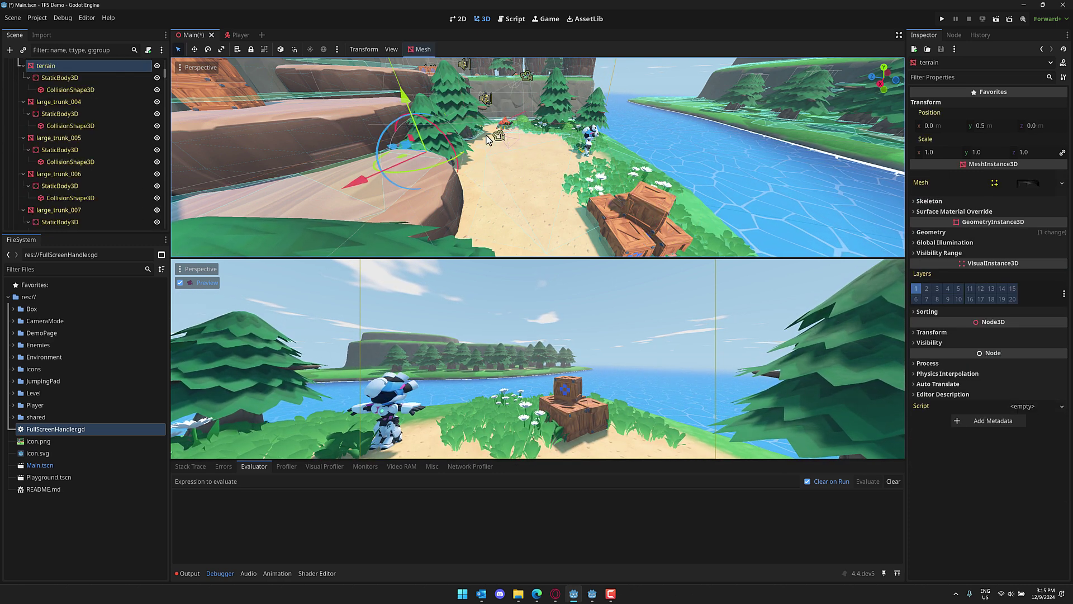
Reselect the camera in the upper viewport and move it again while its preview shows below.
left_click(499, 138)
left_click_drag(469, 140, 498, 73)
left_click_drag(471, 153, 473, 152)
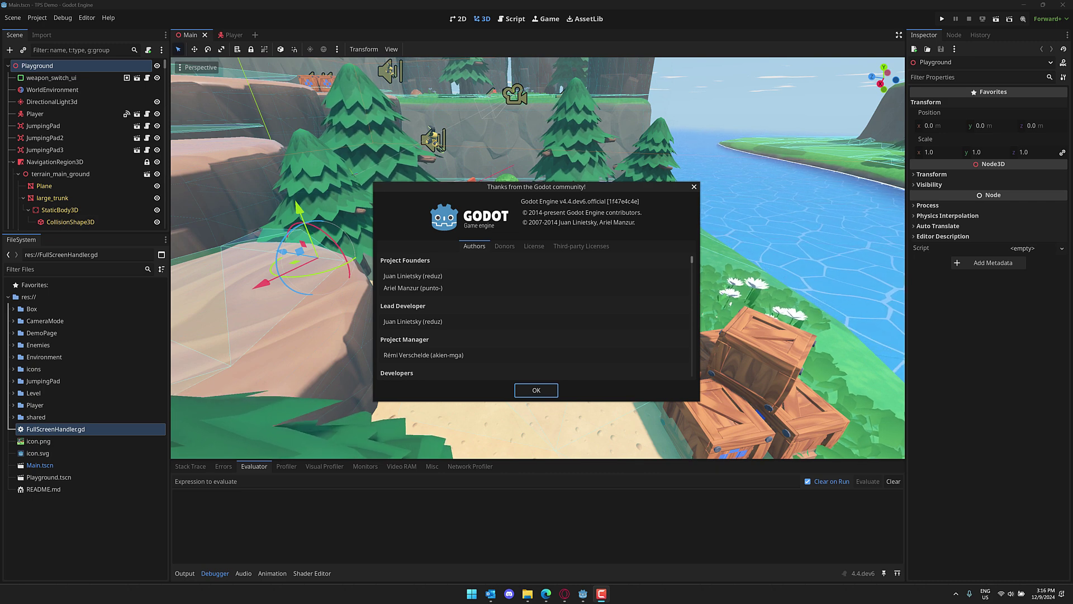
Ignore the external file changes and close the about dialog in the 4.4.dev6 editor.
left_click(536, 391)
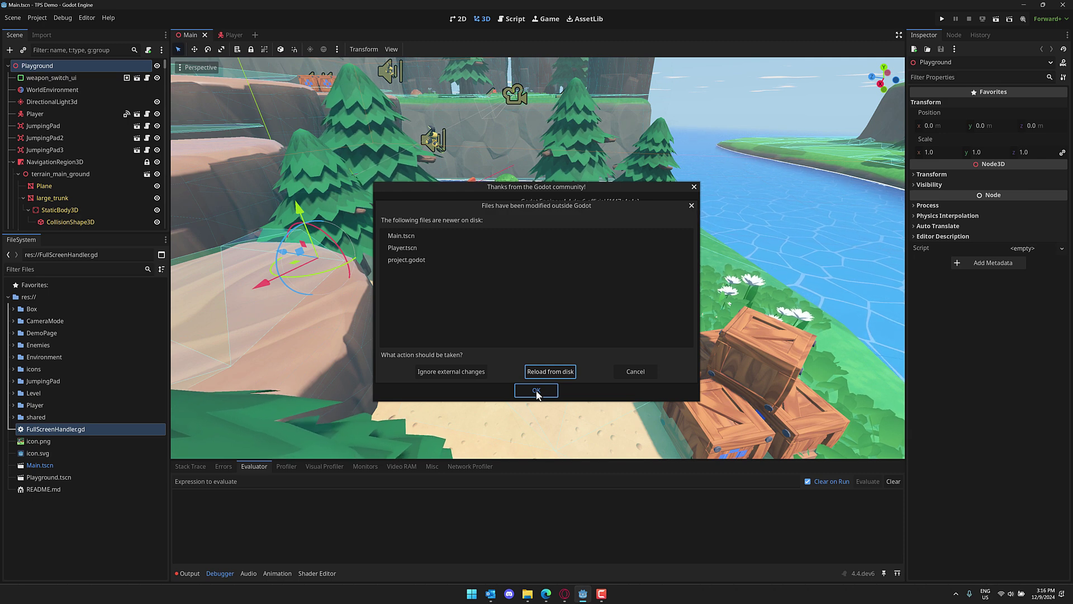
left_click(487, 372)
left_click(537, 390)
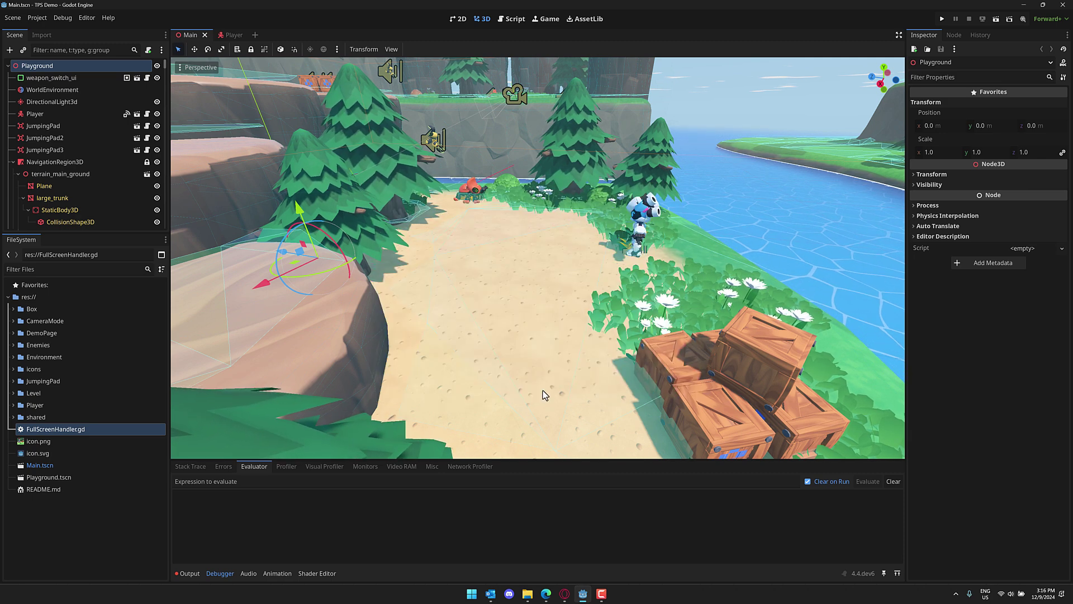
Add a Camera3D node to the Playground scene in the 4.4.dev6 editor.
left_click(10, 50)
type("camera")
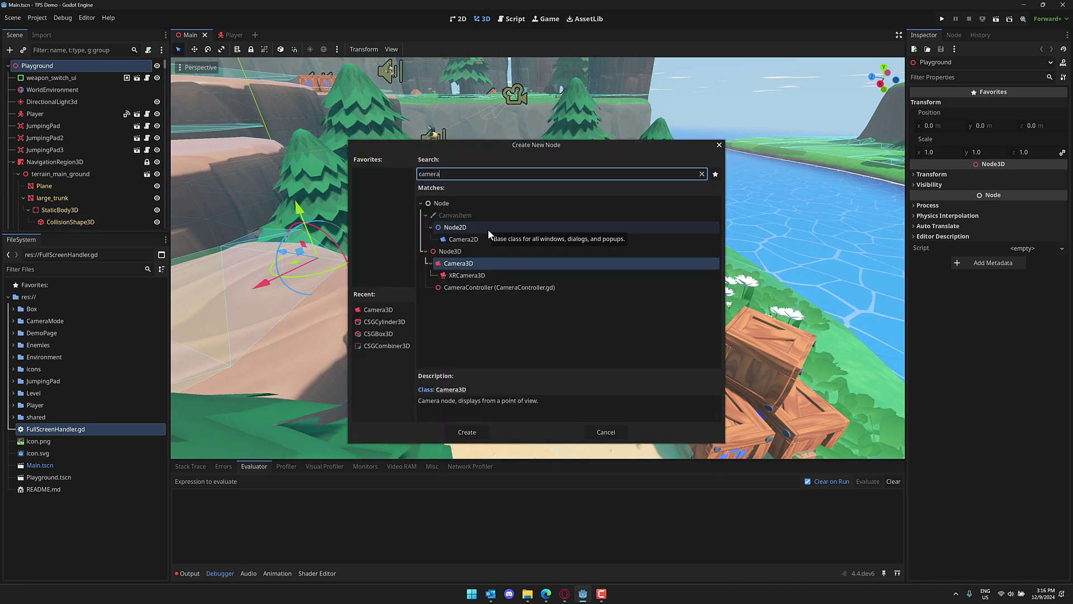
key("Return")
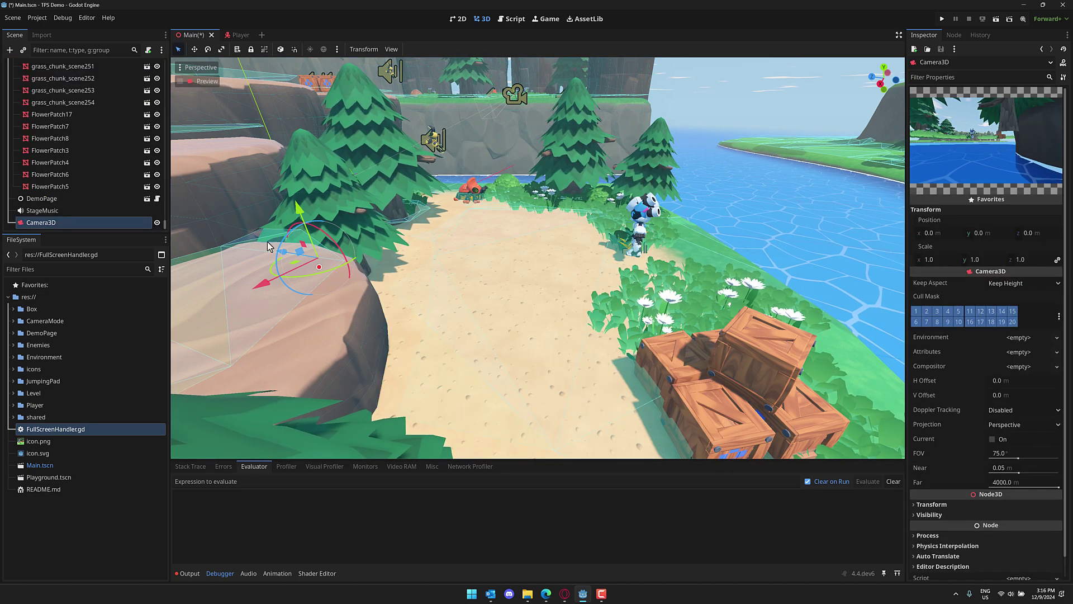
Move the new camera onto the path at about x -1.176, y 1.852, z -7.228 m using its inspector preview.
left_click_drag(283, 255, 440, 269)
left_click_drag(469, 318, 499, 261)
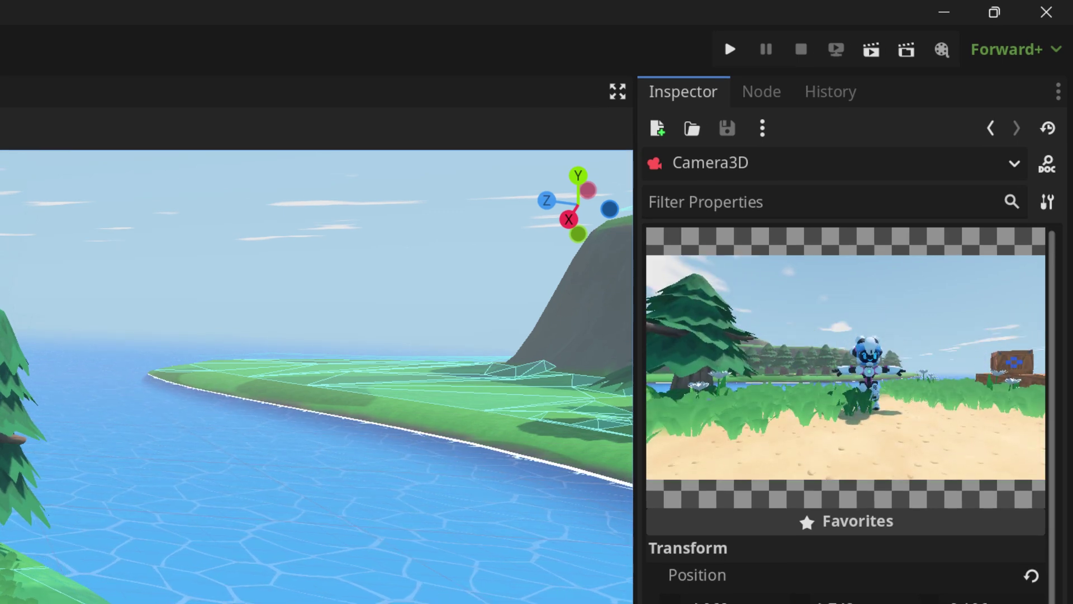
left_click_drag(0, 568, 460, 212)
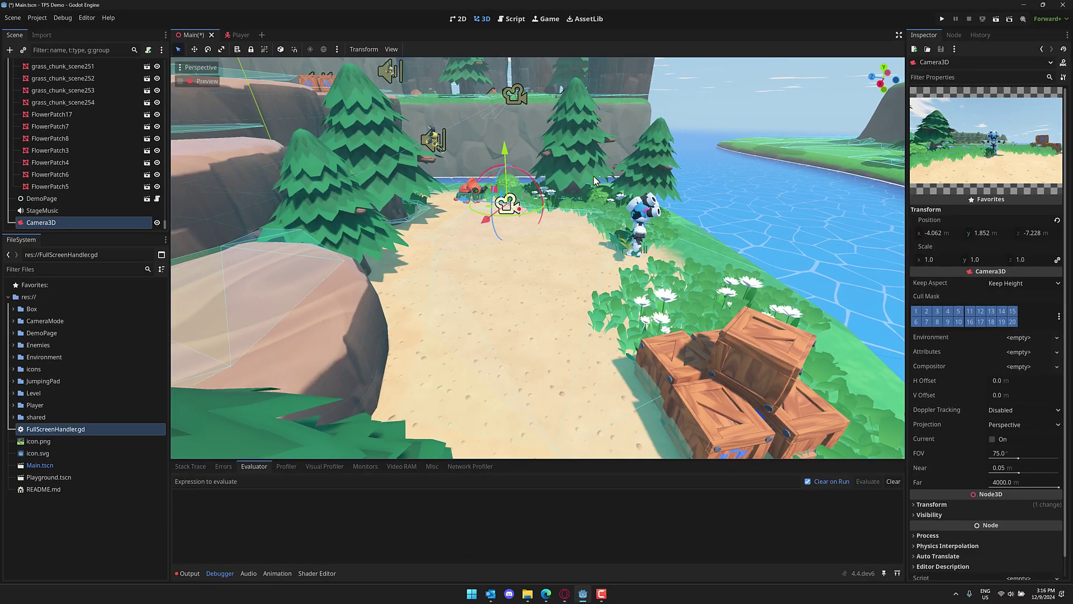
left_click_drag(494, 222, 498, 244)
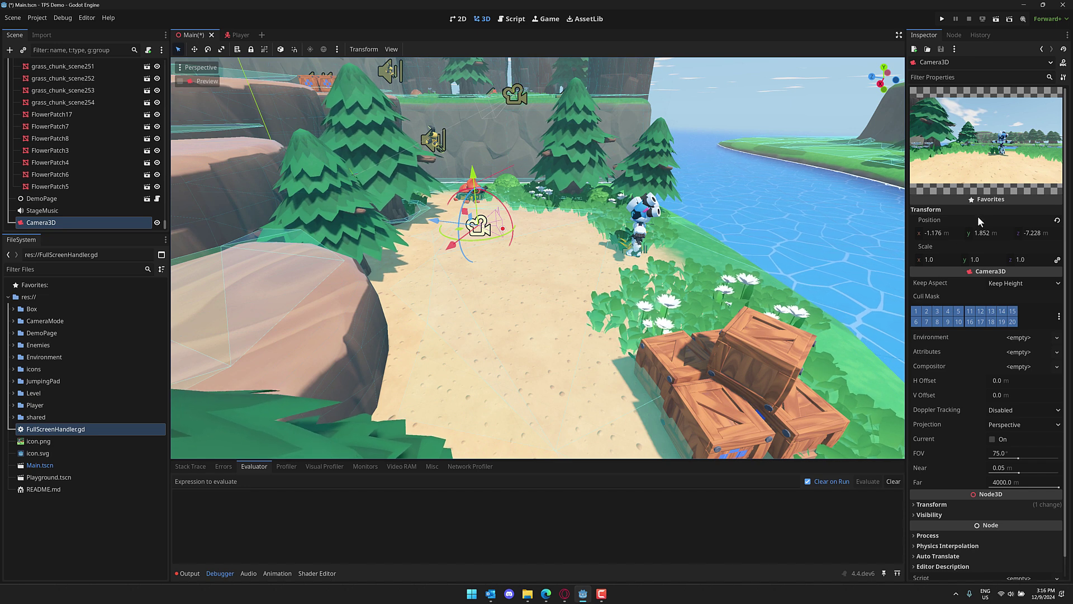
Check the favorited Position property's options, then move the camera to about x -0.567, y 2.4, z -7.709 m.
right_click(942, 219)
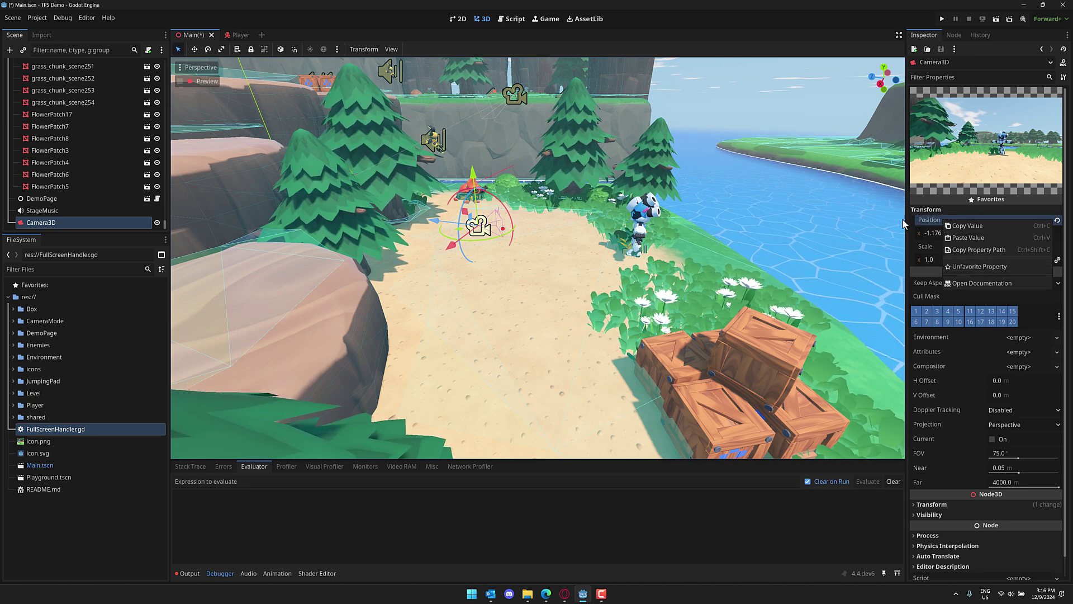
left_click(940, 209)
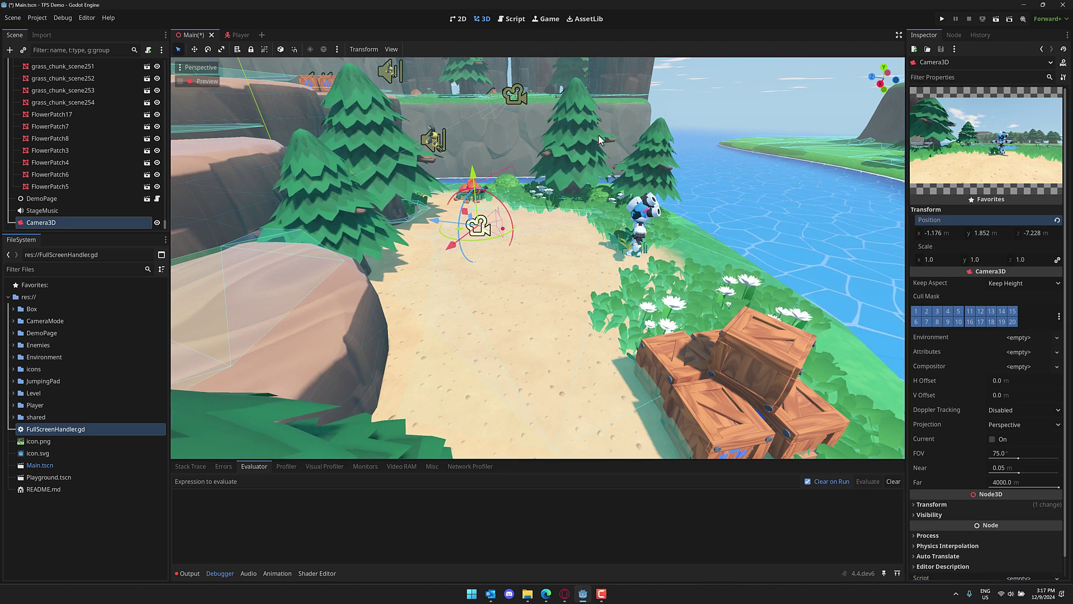
left_click_drag(463, 184, 473, 159)
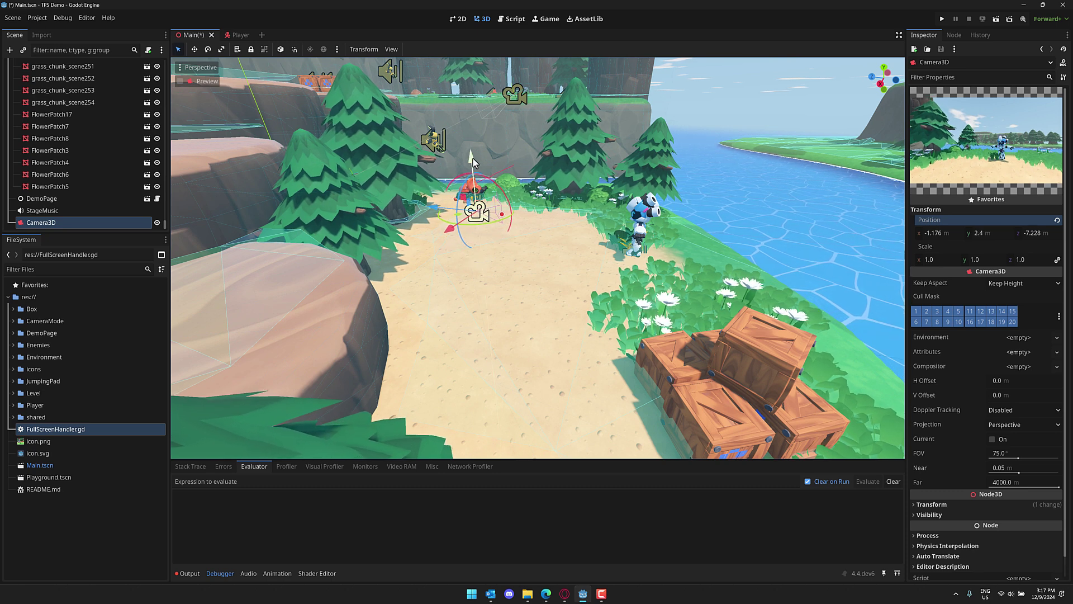
left_click_drag(459, 218, 458, 249)
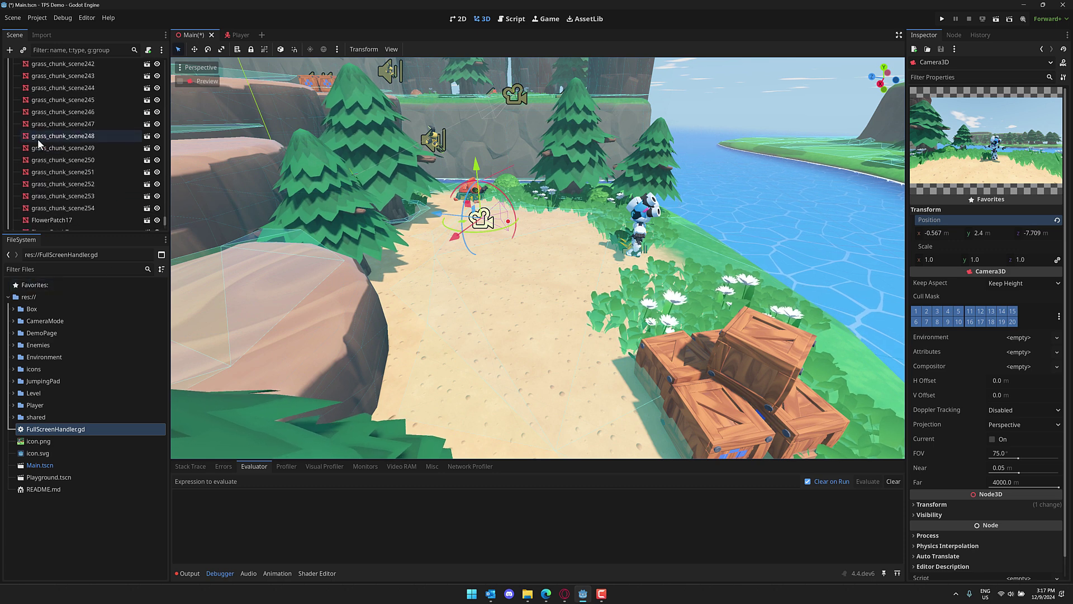
Select the Playground root node and filter the scene tree by "csg".
scroll(39, 139, "up", 10)
scroll(39, 140, "up", 15)
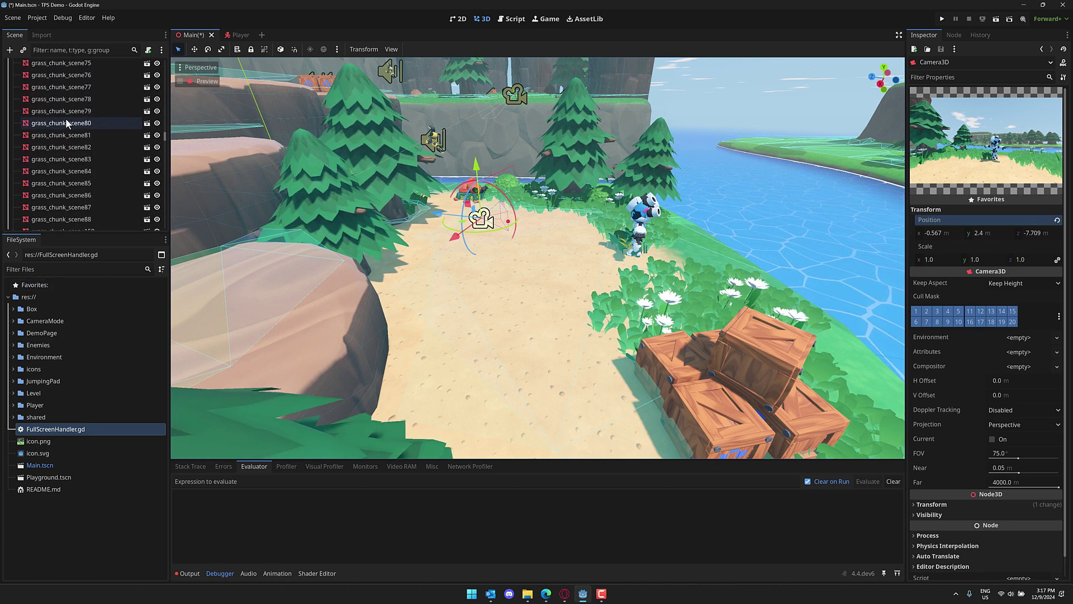
scroll(80, 120, "up", 10)
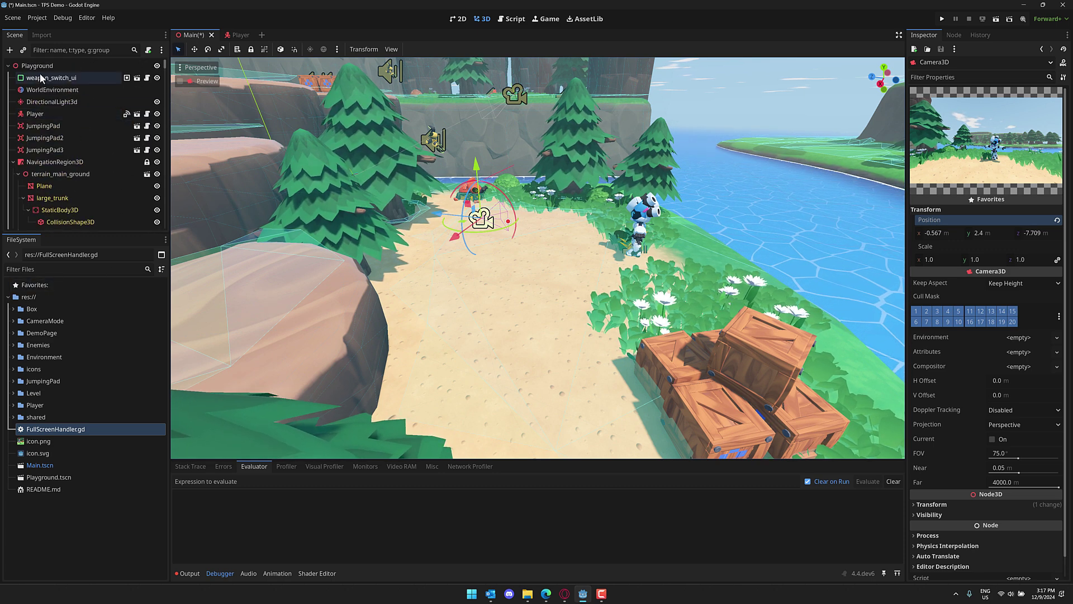
left_click(43, 66)
left_click(55, 53)
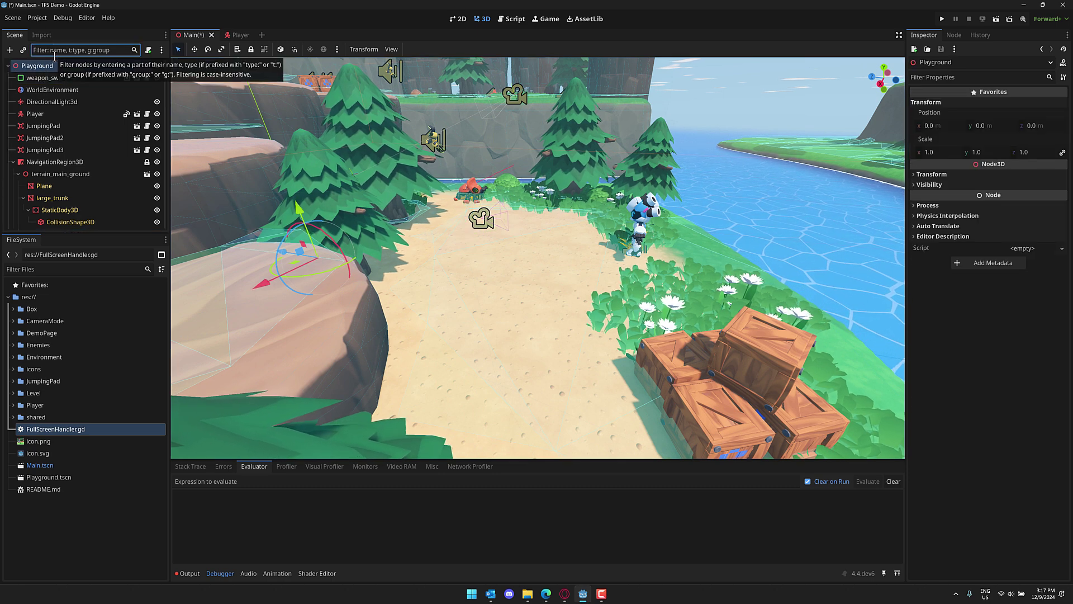
type("csg")
Add a CSGCombiner3D node under the Playground root.
left_click(9, 50)
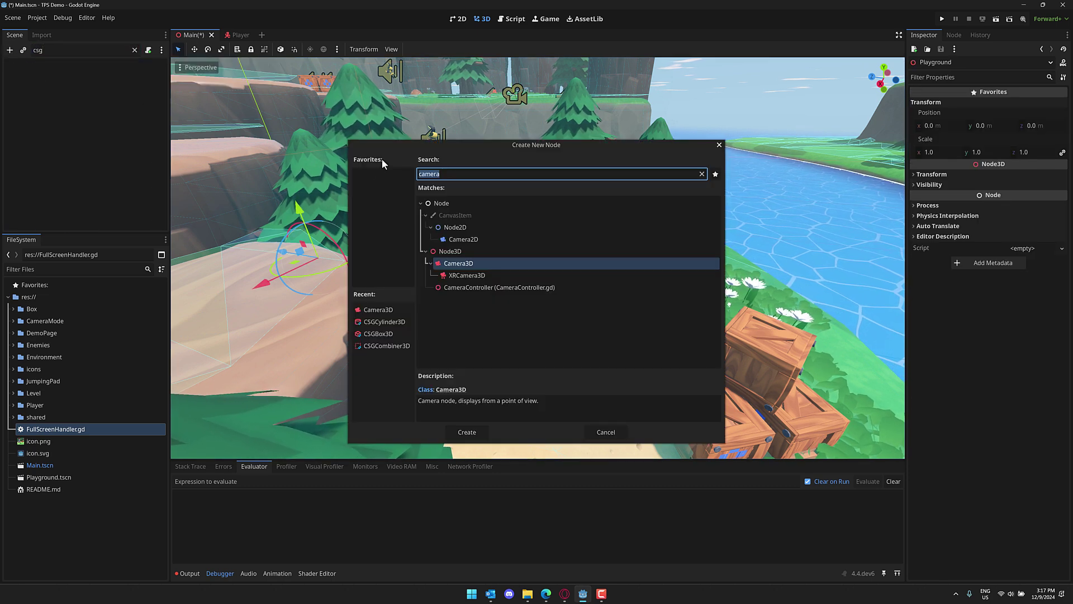
type("csg")
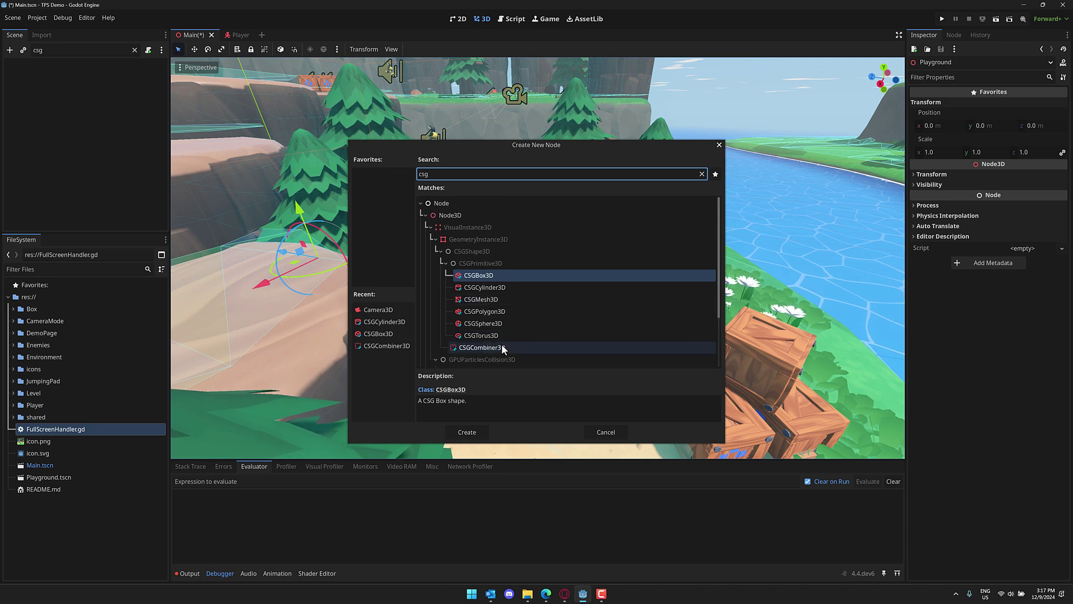
double_click(501, 347)
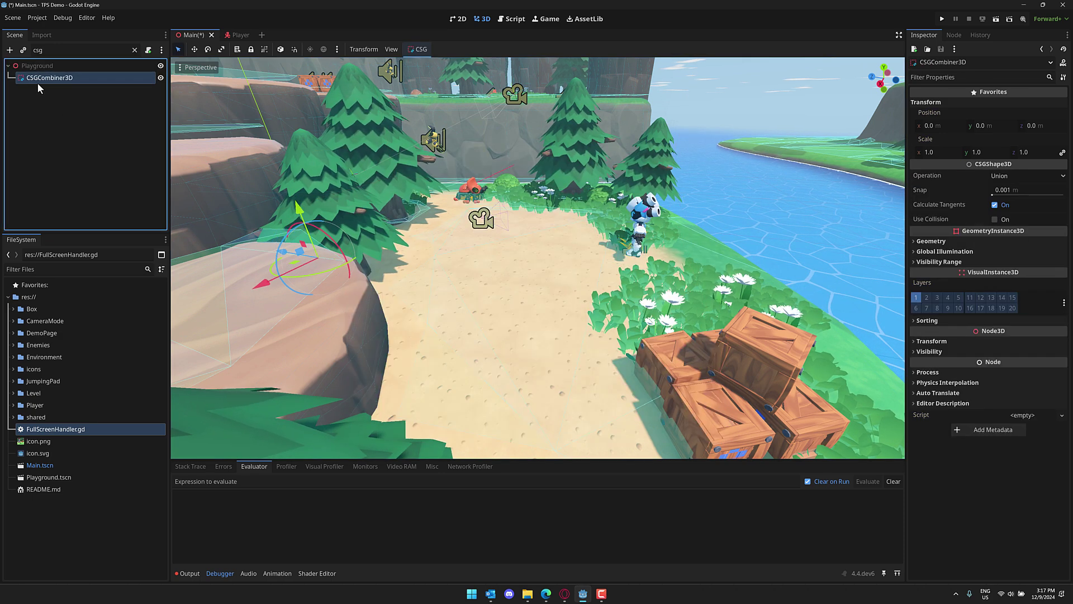
Add a CSGBox3D under the CSGCombiner3D and move it to about x 0, y 1.707, z -6.89 m.
left_click(9, 50)
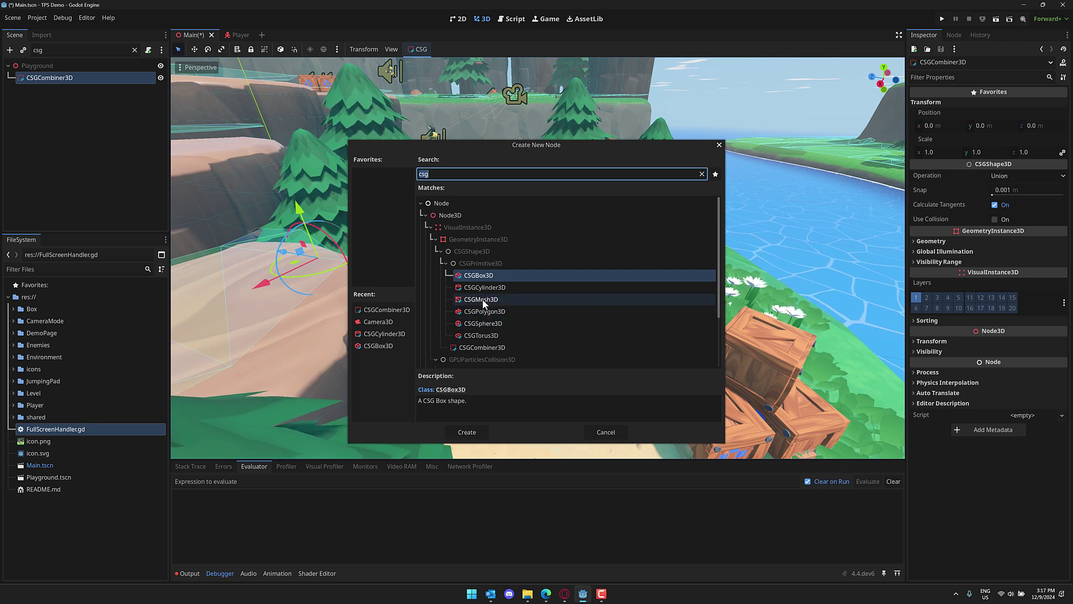
double_click(479, 276)
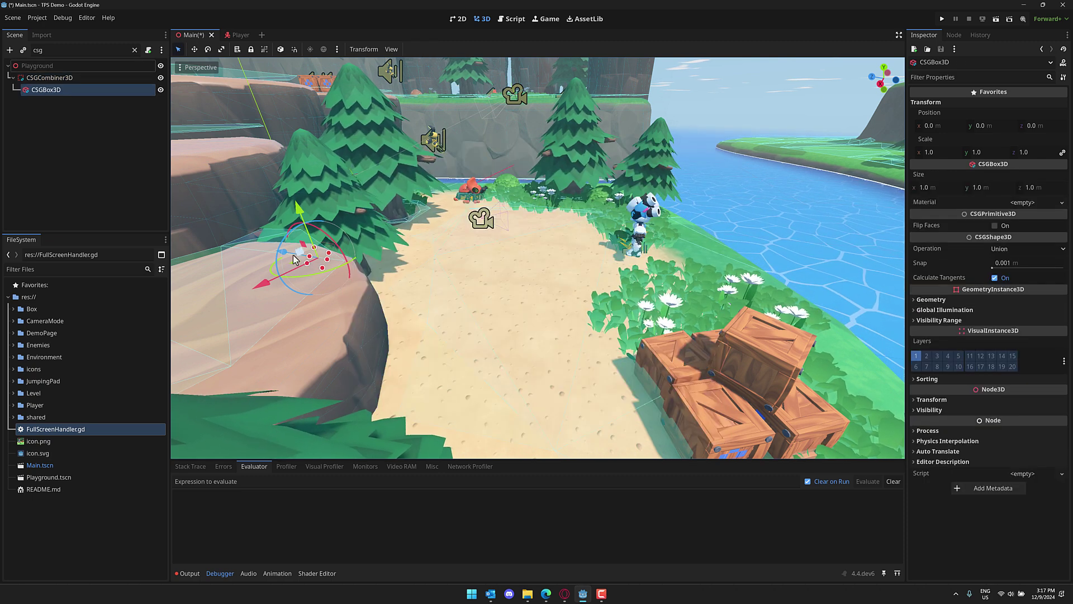
left_click_drag(287, 253, 421, 281)
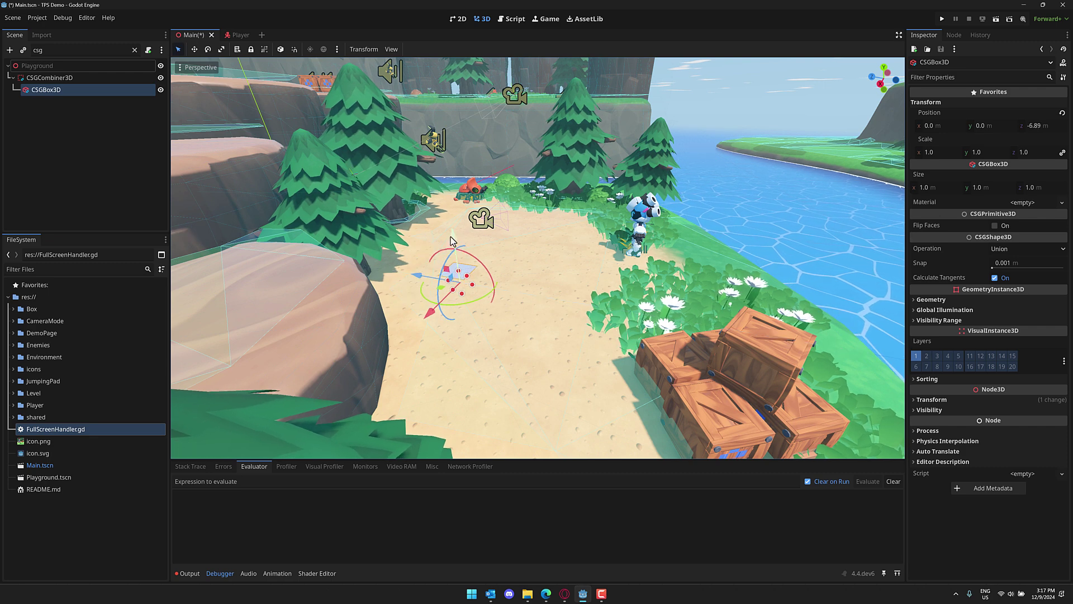
left_click_drag(453, 236, 446, 190)
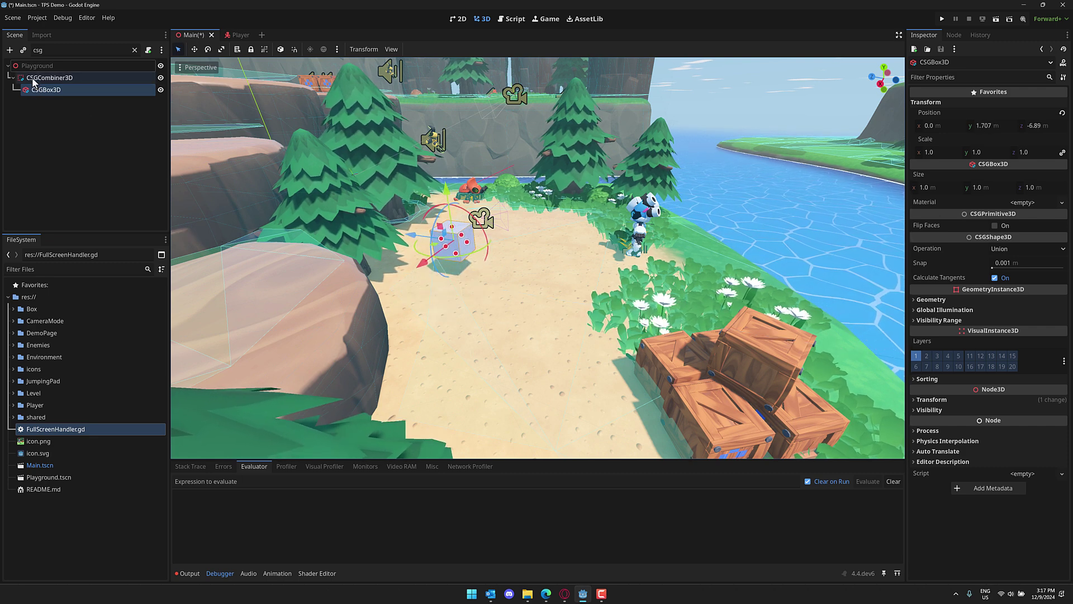
Add a second CSGBox3D under the CSGCombiner3D and move it to about x 0, y 1.851, z -7.538 m, overlapping the first box.
left_click(67, 78)
key("ctrl+a")
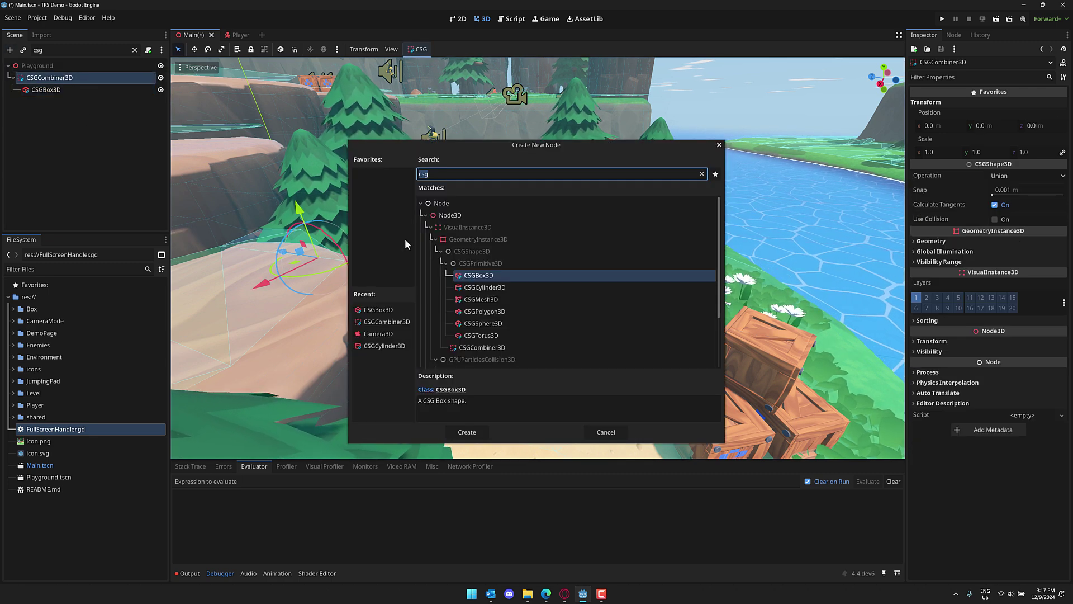
double_click(478, 275)
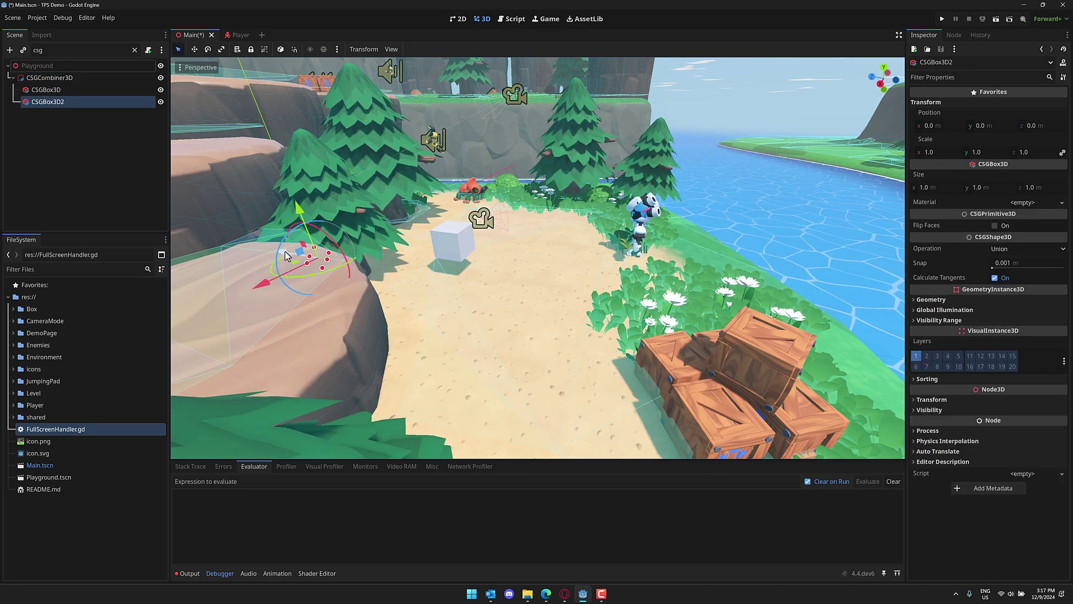
left_click_drag(313, 255, 432, 243)
right_click_drag(506, 311, 531, 307)
key("w")
key("a")
key("a")
key("d")
key("w")
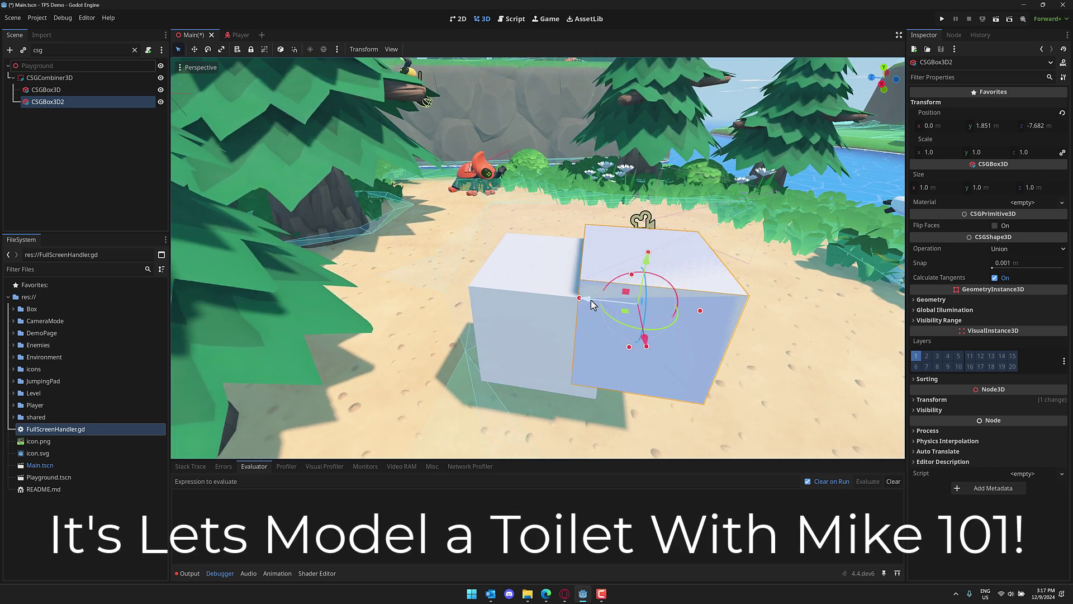
left_click_drag(611, 313, 594, 312)
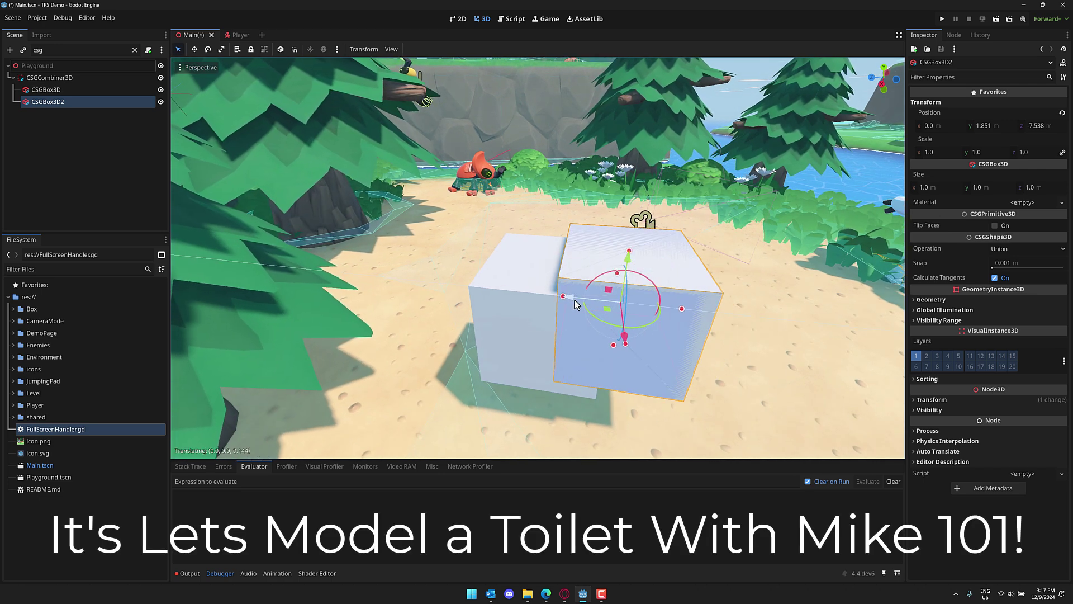
Set the second box's operation to Subtraction and move it to about y 1.912, z -7.072 m to carve an L-shaped seat.
left_click(1026, 248)
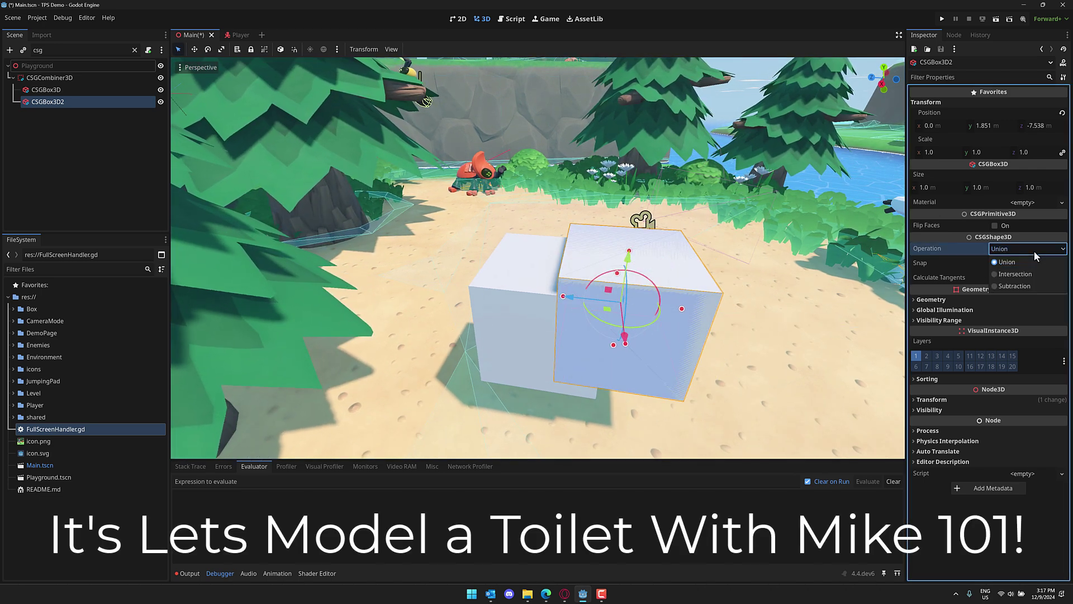
left_click(1014, 285)
left_click_drag(608, 294, 526, 300)
left_click_drag(579, 261, 579, 252)
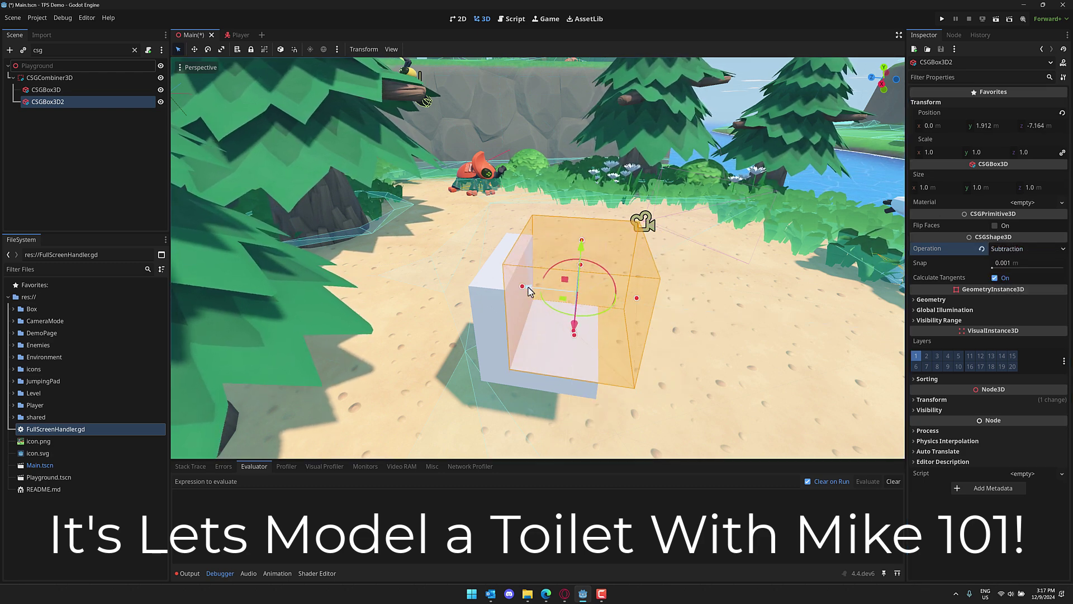
left_click_drag(528, 290, 520, 288)
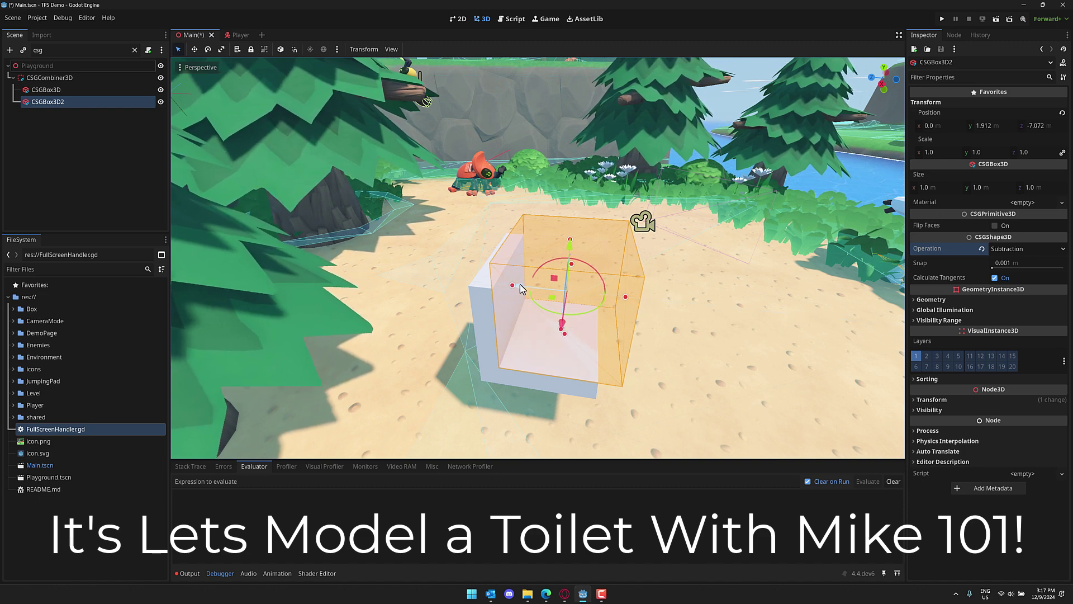
left_click(509, 281)
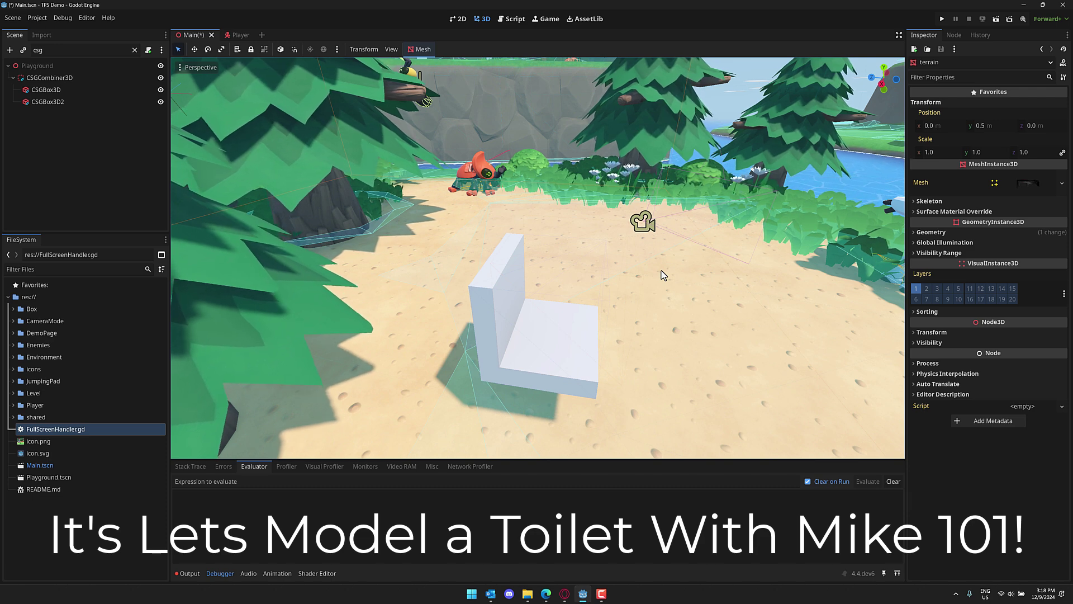
Add a CSGCylinder3D under the CSGCombiner3D and move it over to the carved seat.
left_click(39, 75)
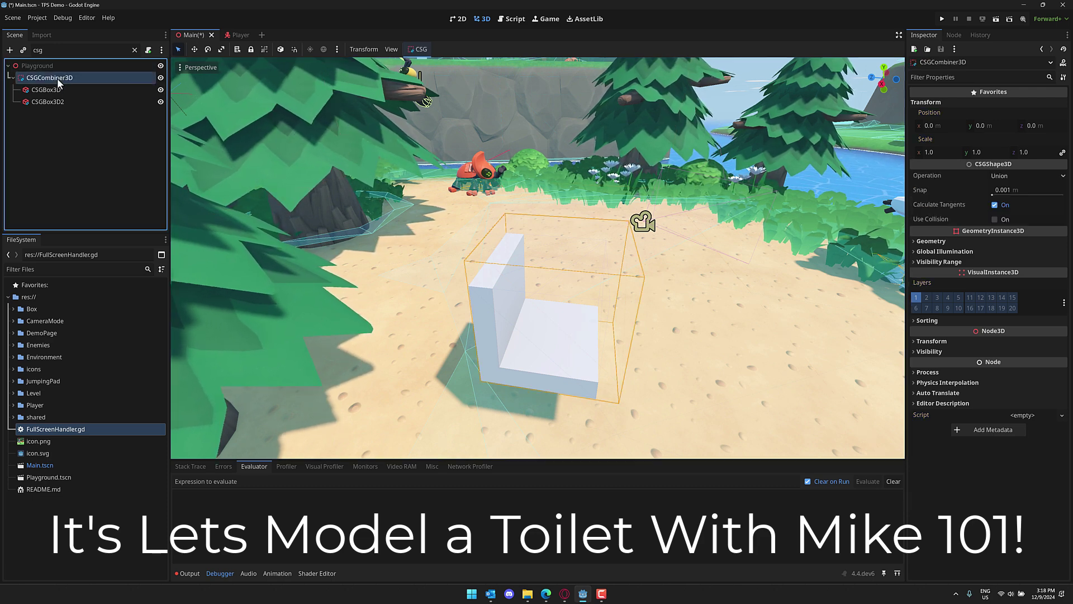
key("ctrl+a")
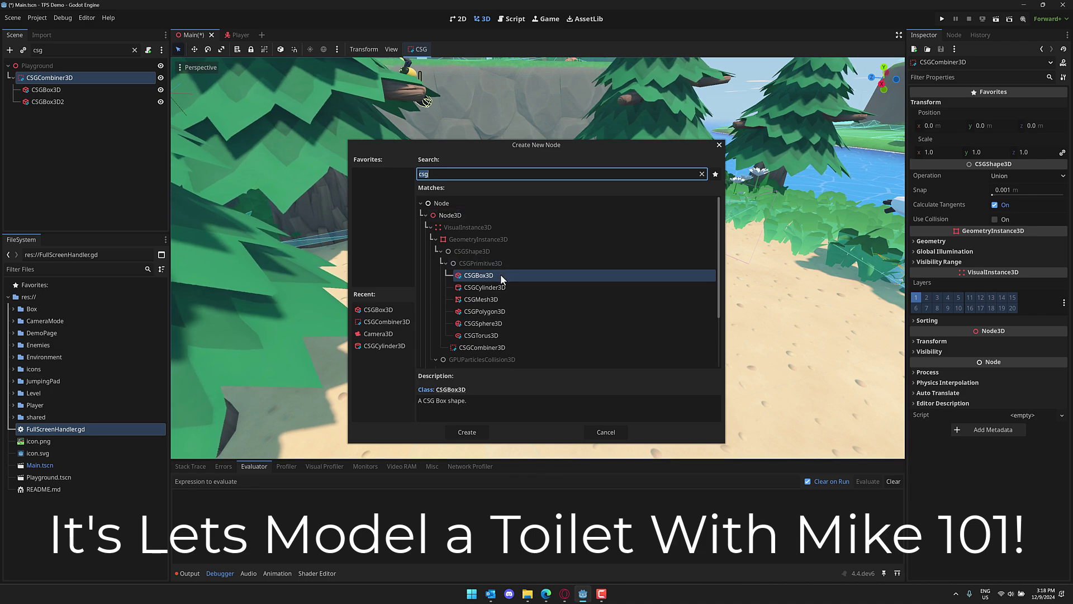
double_click(486, 287)
scroll(524, 333, "down", 5)
scroll(524, 333, "up", 10)
left_click_drag(317, 300, 518, 330)
scroll(538, 313, "up", 12)
middle_click_drag(771, 330, 594, 342)
Scale the cylinder into a narrow column of about x 0.239, y 1.067, z 0.388.
key("r")
left_click_drag(447, 387, 480, 356)
middle_click_drag(480, 356, 512, 358)
left_click_drag(513, 360, 527, 376)
left_click_drag(532, 330, 531, 273)
Place the cylinder through the seat slab at about x 0.006, y 0.393, z -7.034 m, with a height of about 2.77 m.
key("w")
left_click_drag(480, 388, 397, 407)
mouse_move(455, 360)
left_mouse_down()
mouse_move(455, 381)
mouse_move(450, 365)
left_mouse_up()
right_click_drag(450, 366, 471, 366)
mouse_move(419, 383)
left_mouse_down()
mouse_move(421, 395)
mouse_move(419, 379)
left_mouse_up()
right_click_drag(419, 381, 447, 394)
key("a")
left_click_drag(447, 399, 504, 367)
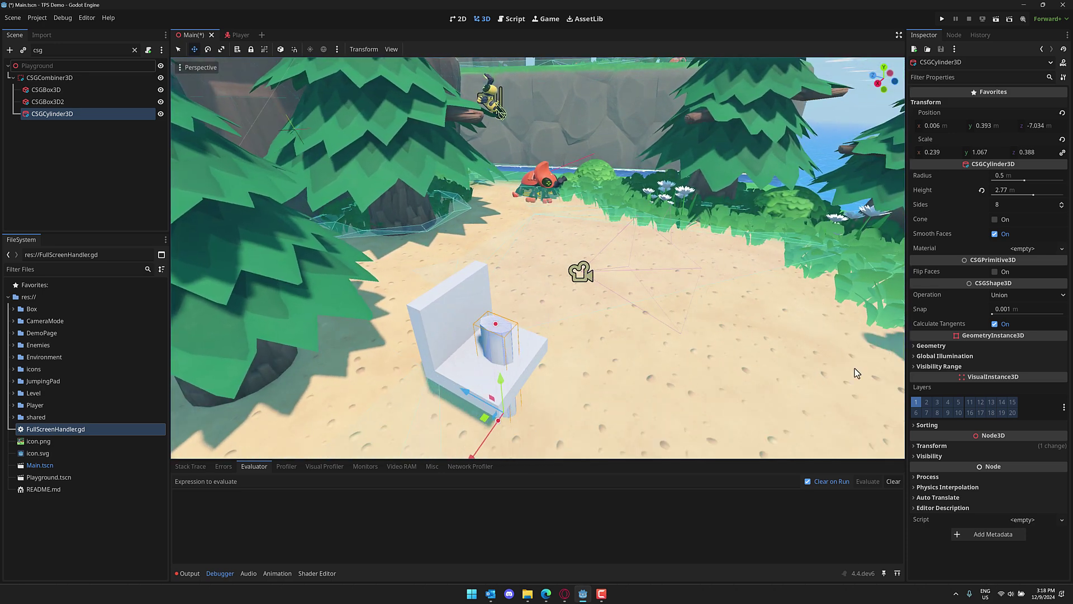
Try the Intersection operation on the cylinder and settle on Subtraction to cut a hole in the seat.
left_click(1023, 294)
left_click(1009, 321)
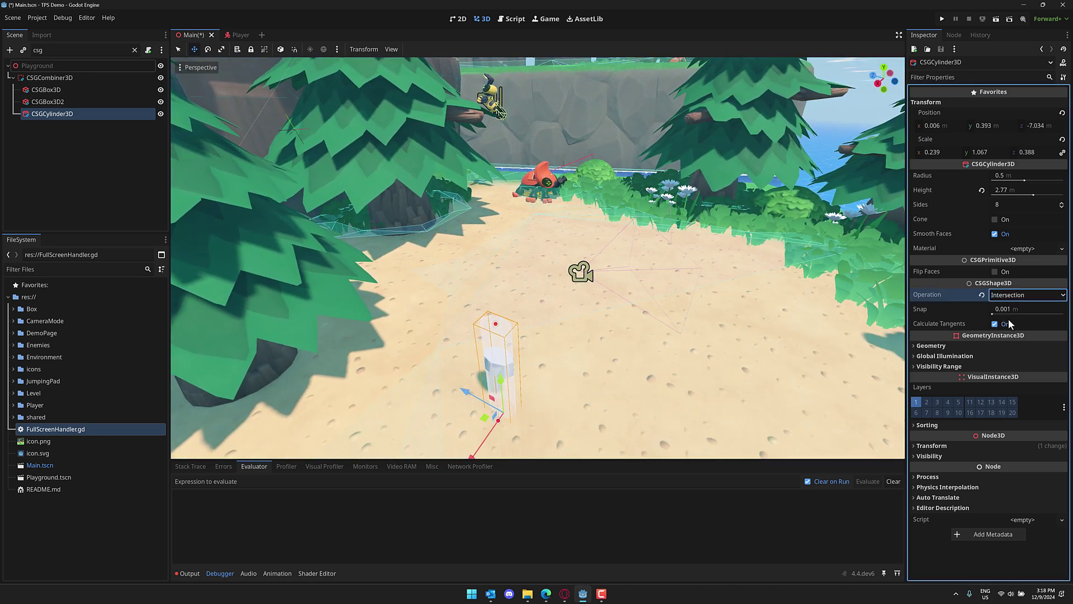
left_click(1016, 296)
left_click(1012, 333)
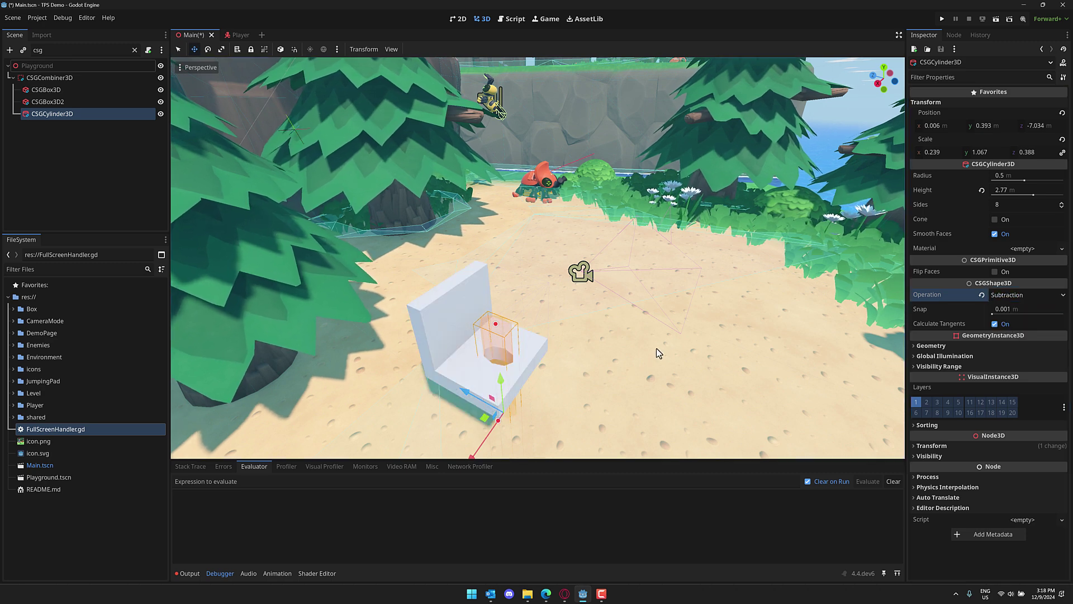
Inspect the hole cut through the seat slab from underneath.
mouse_move(619, 373)
right_mouse_down()
mouse_move(503, 409)
mouse_move(620, 362)
right_mouse_up()
key("w")
key("s")
right_click_drag(503, 409, 417, 348)
key("q")
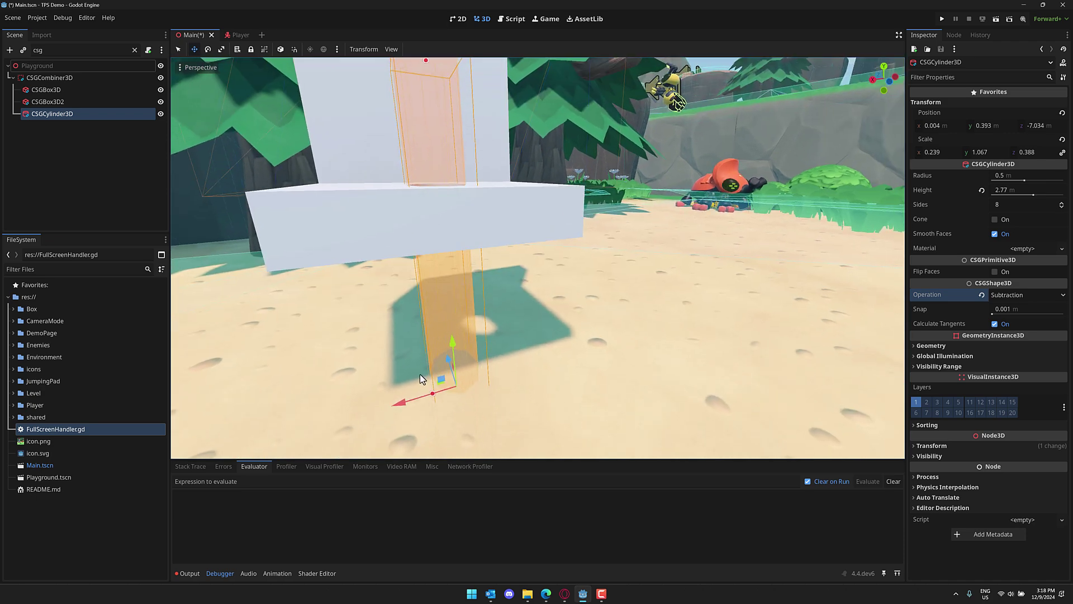
Select the CSGCombiner3D and examine the combined seat shape from several angles.
left_click(65, 77)
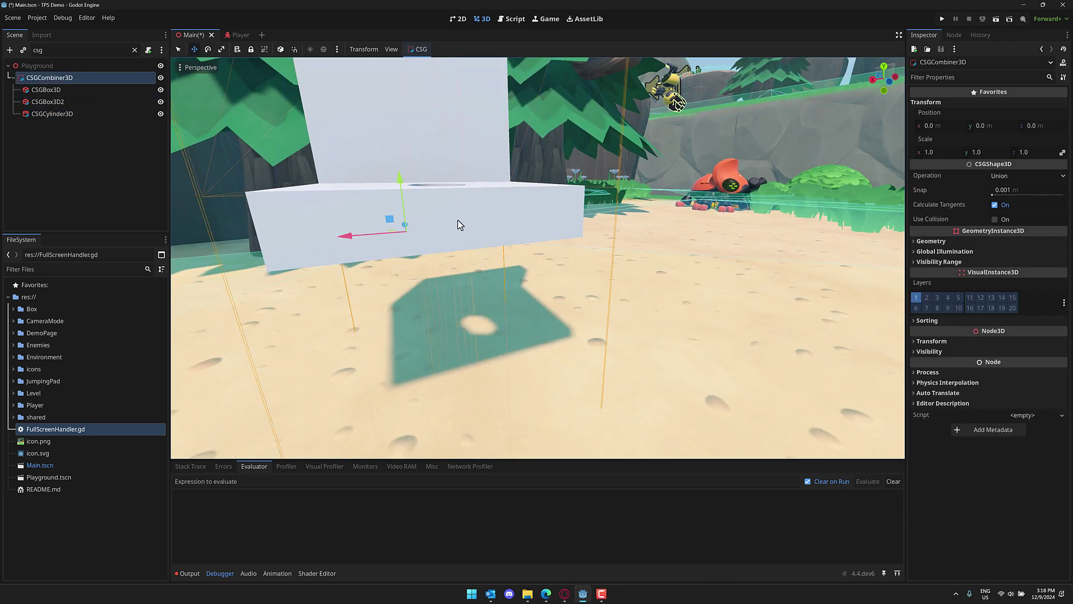
right_click_drag(548, 254, 553, 375)
key("e")
key("a")
key("e")
mouse_move(243, 185)
right_mouse_down()
mouse_move(218, 190)
mouse_move(263, 176)
mouse_move(243, 185)
right_mouse_up()
key("s")
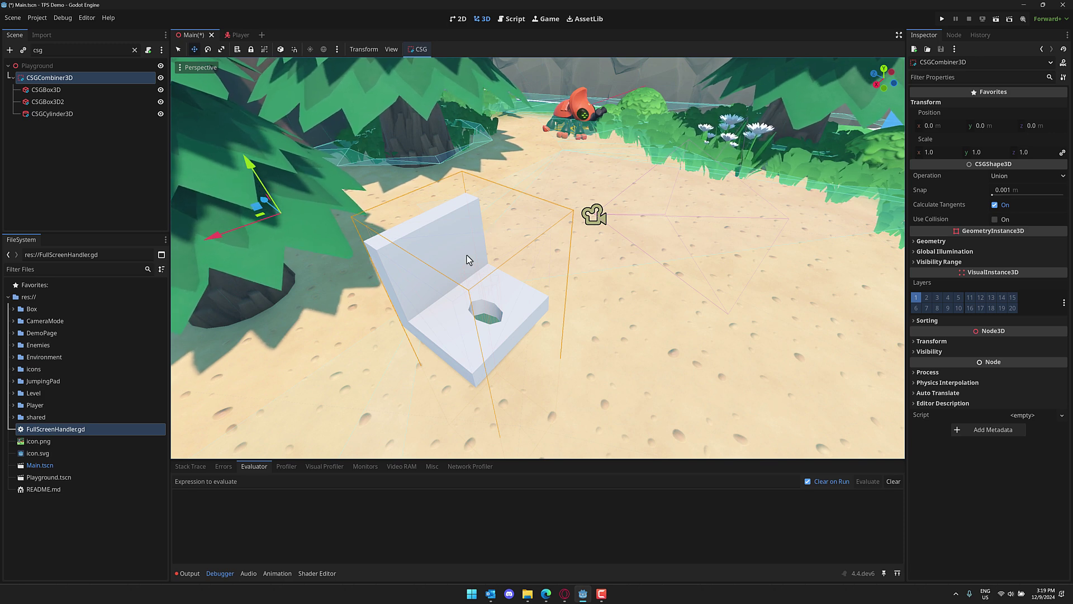
right_click_drag(639, 304, 620, 303)
middle_click_drag(621, 305, 599, 246)
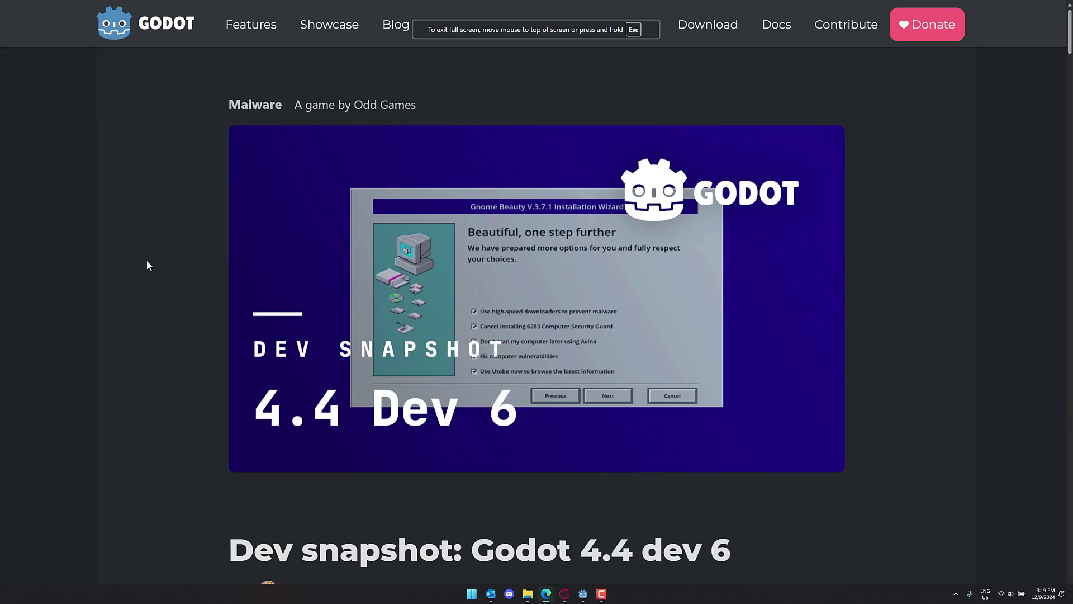
Read the Camera3D preview and CollisionShape3D debug color sections of the Godot 4.4 dev 6 article in the browser.
scroll(191, 274, "down", 10)
scroll(594, 206, "down", 8)
left_click_drag(229, 119, 568, 230)
left_click(568, 230)
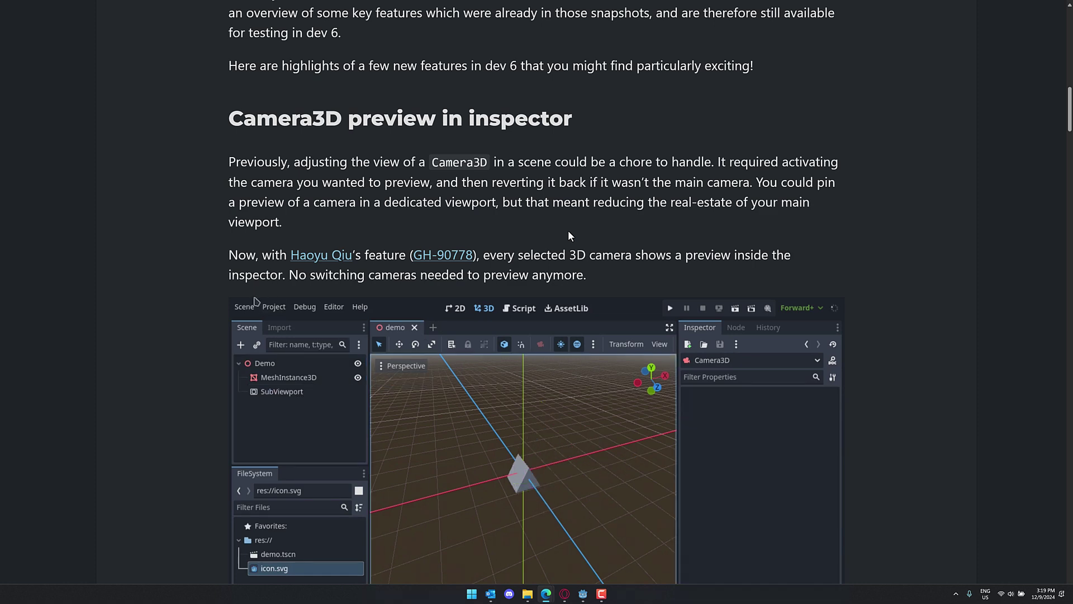
scroll(474, 226, "down", 2)
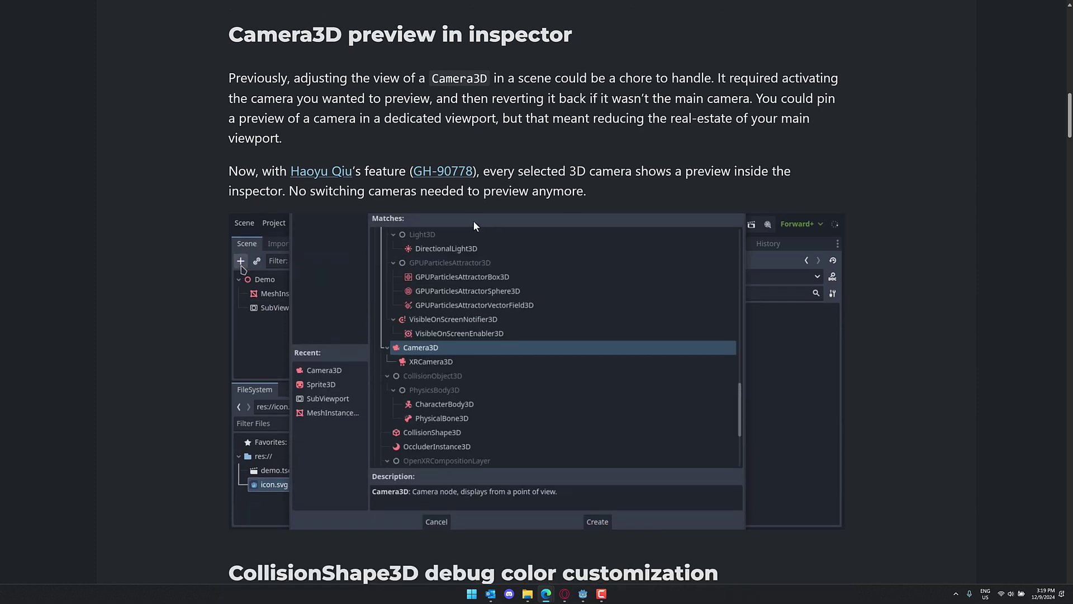
scroll(729, 269, "down", 7)
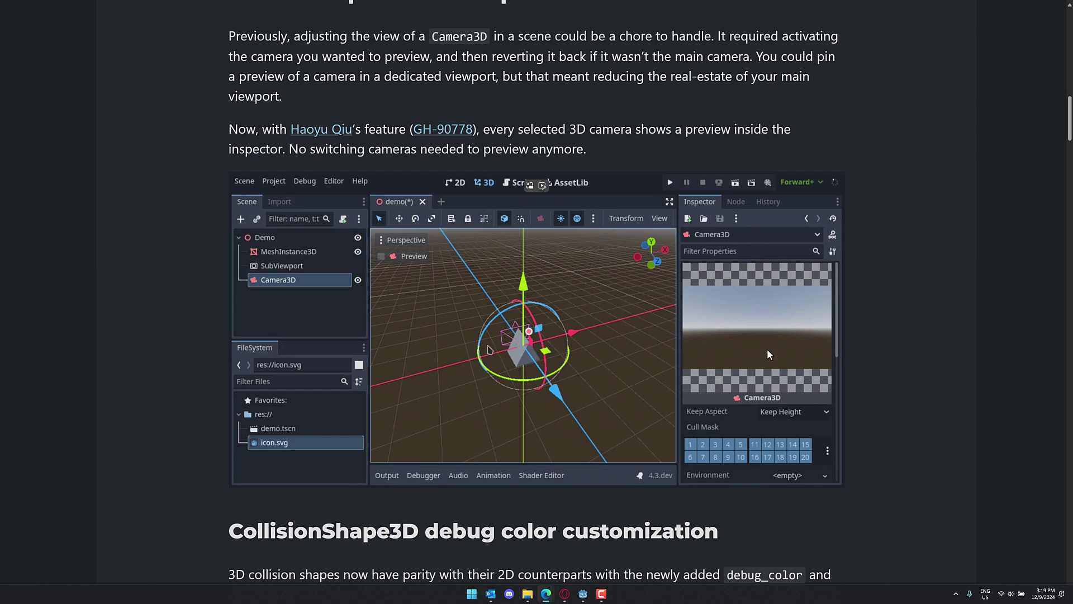
scroll(776, 313, "down", 2)
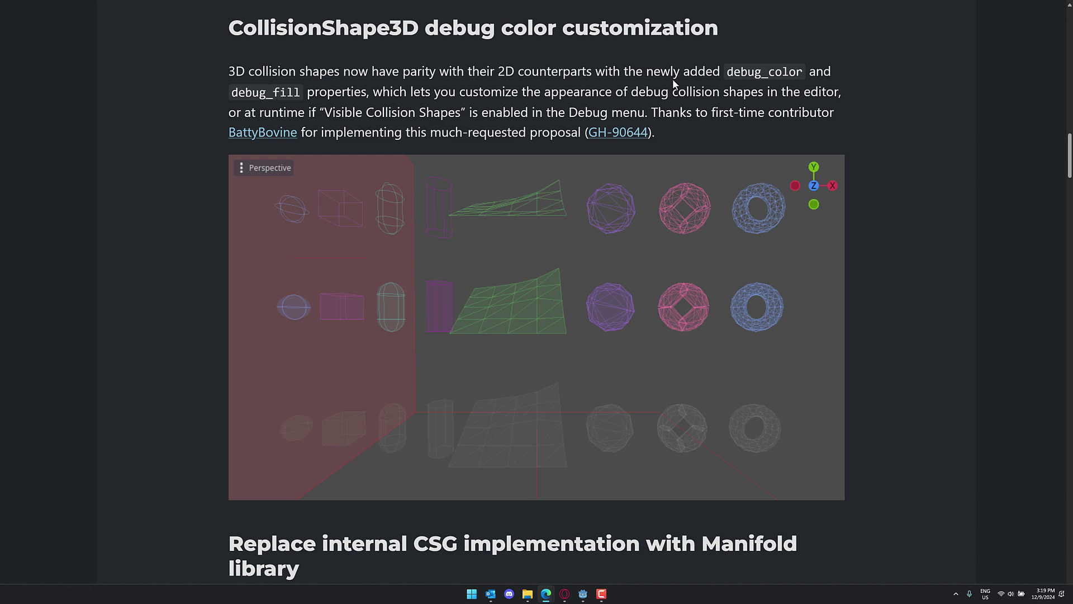
Read the article's section on replacing the internal CSG implementation with the Manifold library.
scroll(681, 264, "down", 8)
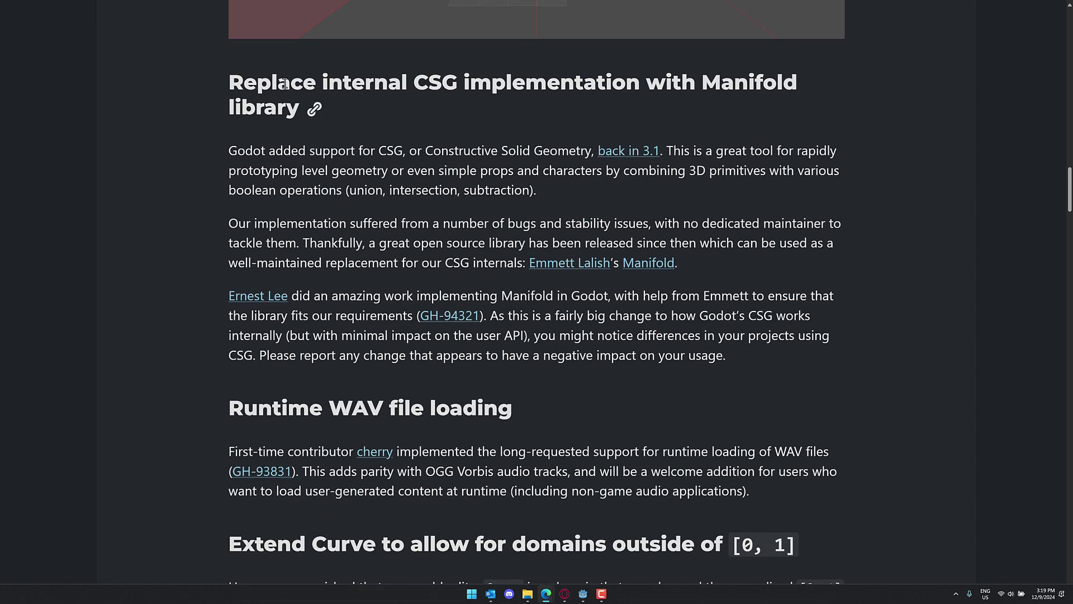
left_click_drag(241, 81, 611, 99)
triple_click(612, 99)
left_click(611, 99)
scroll(626, 141, "down", 1)
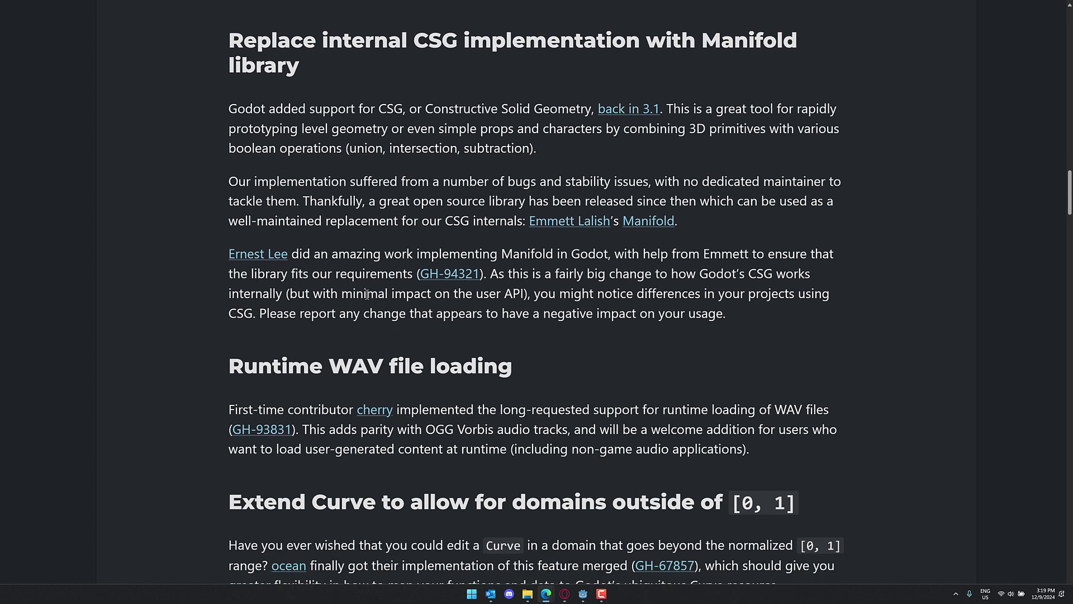
scroll(384, 245, "down", 1)
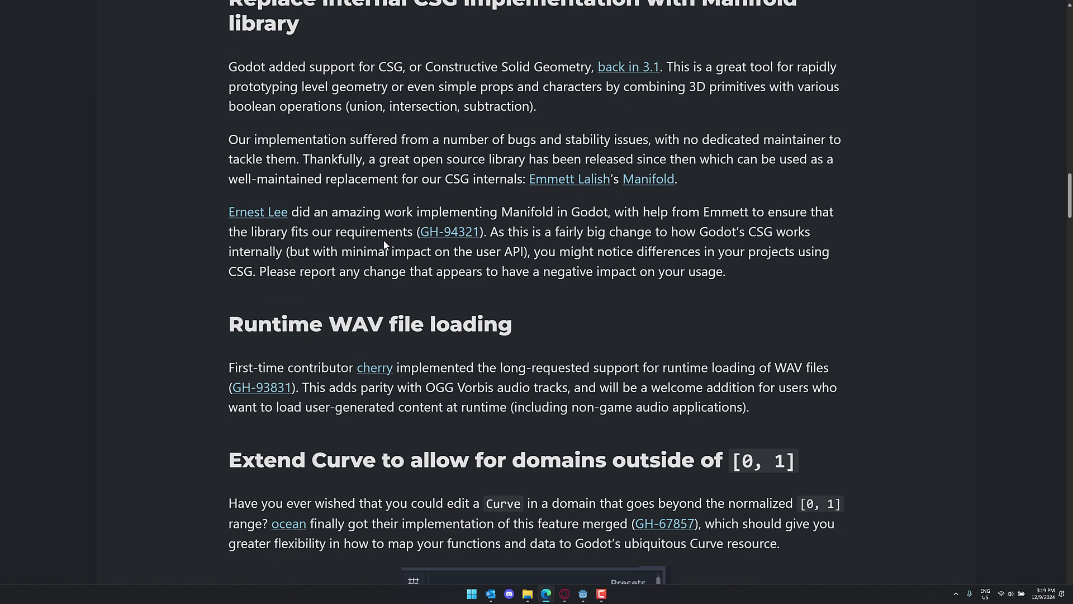
Read the article's sections on runtime WAV file loading, extended Curve domains, and temporary file and directory utilities.
scroll(424, 240, "down", 5)
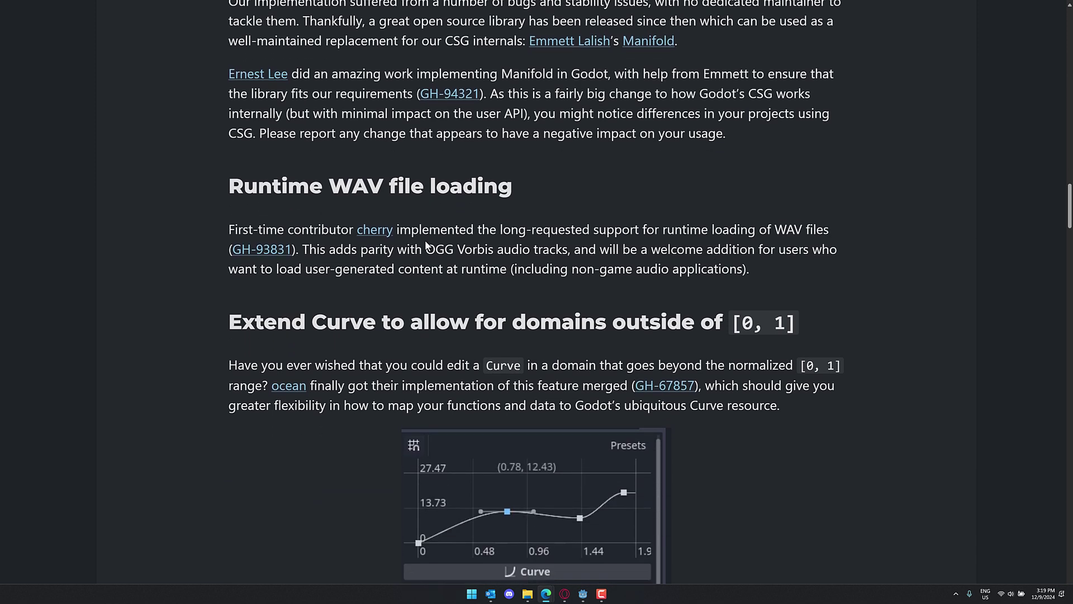
left_click_drag(229, 108, 513, 115)
left_click(511, 146)
left_click_drag(400, 181, 578, 180)
left_click(579, 180)
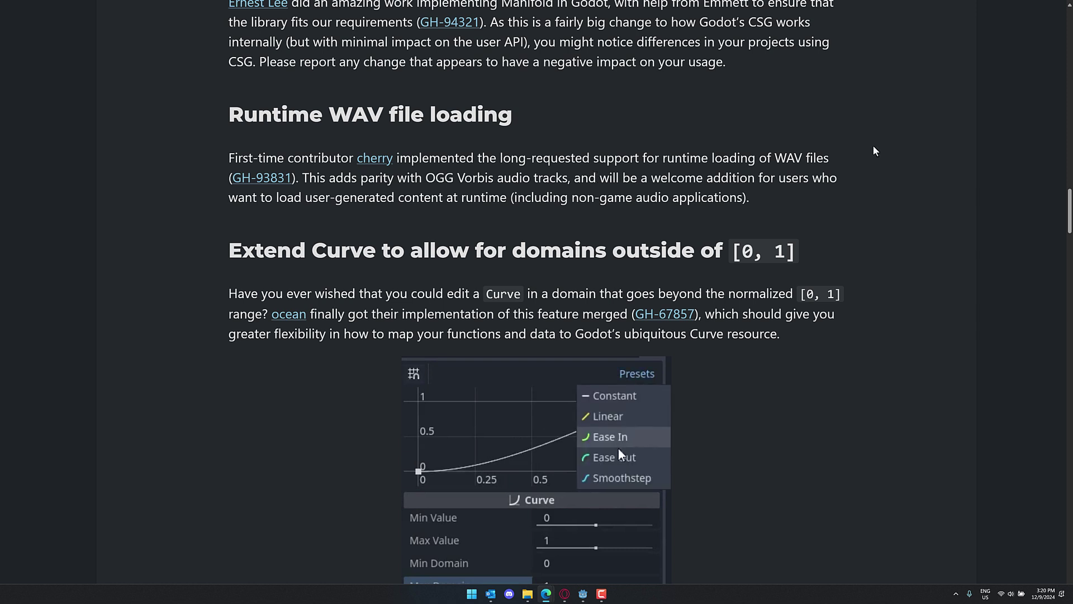
scroll(773, 204, "down", 3)
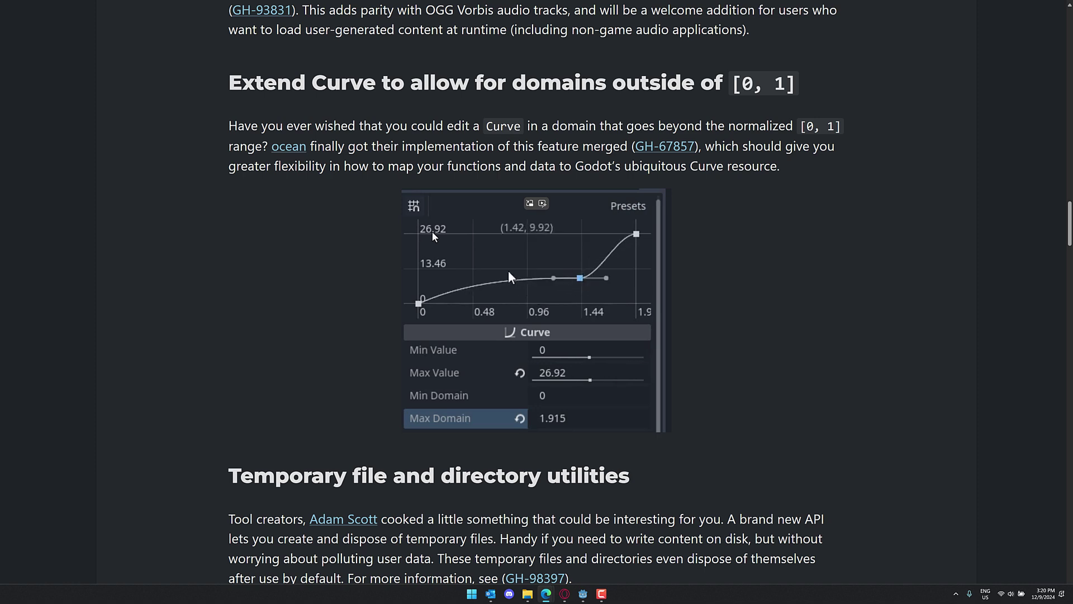
scroll(781, 310, "down", 3)
scroll(781, 311, "down", 2)
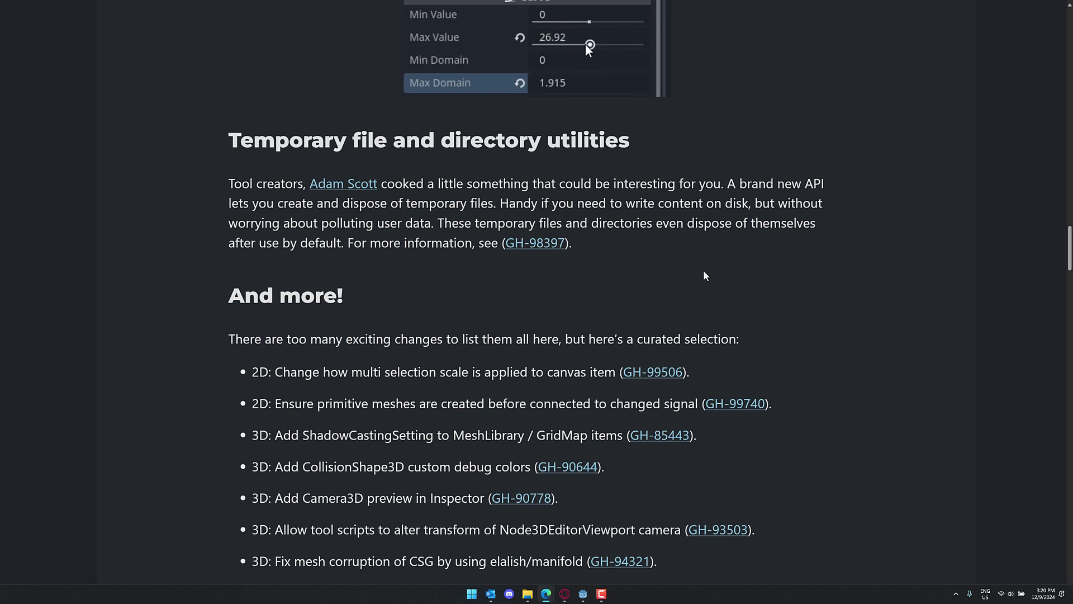
scroll(703, 270, "up", 1)
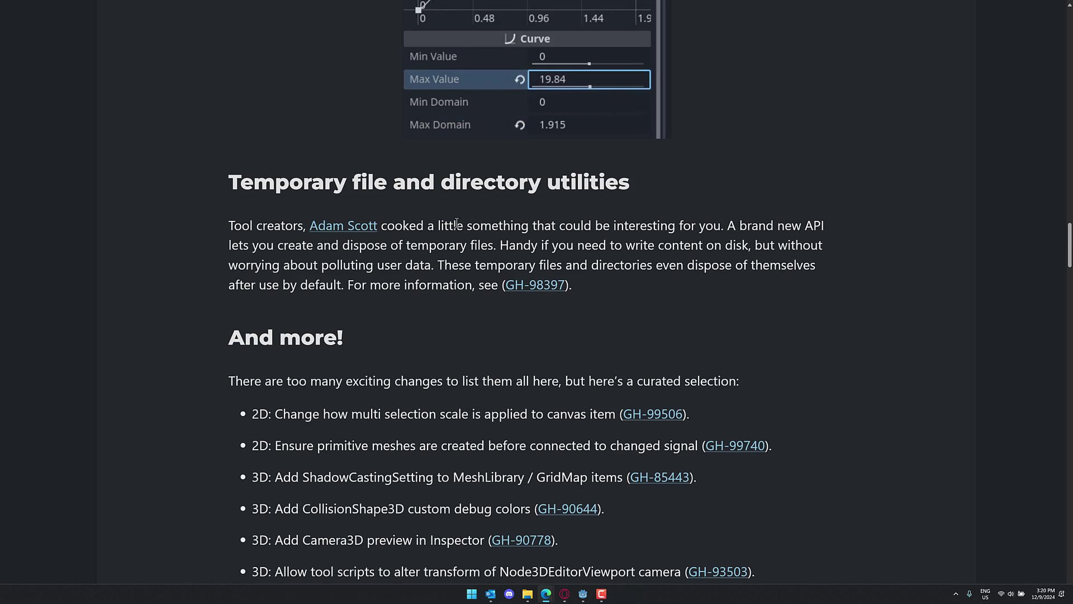
scroll(650, 290, "up", 20)
Review the open CSG prototyping documentation page and the GameFromScratch article on the Godot Little Camera Preview Add-On.
key("ctrl+Tab")
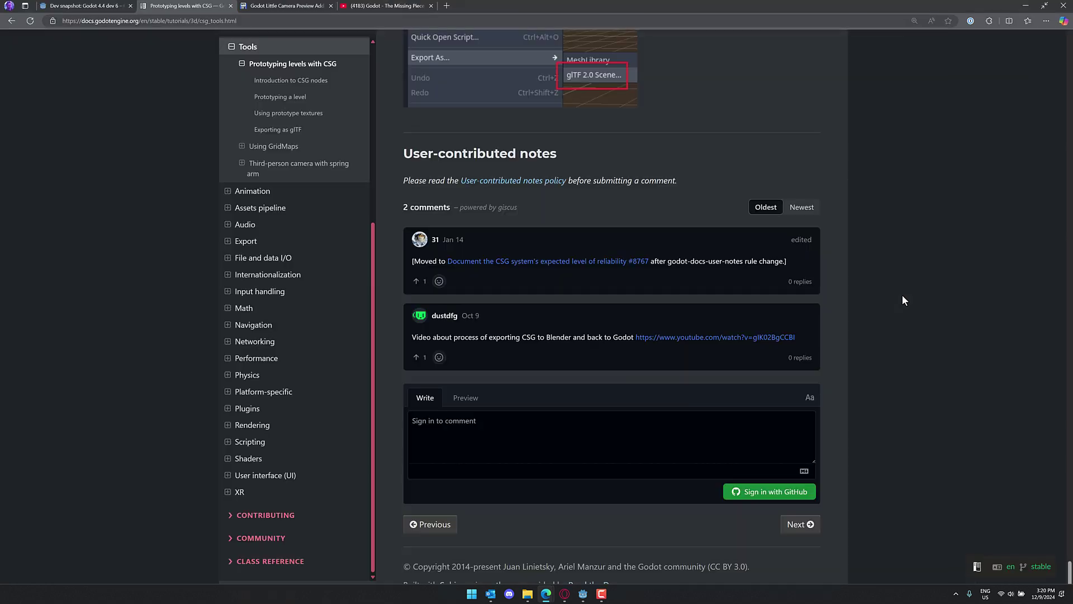
key("ctrl+Tab")
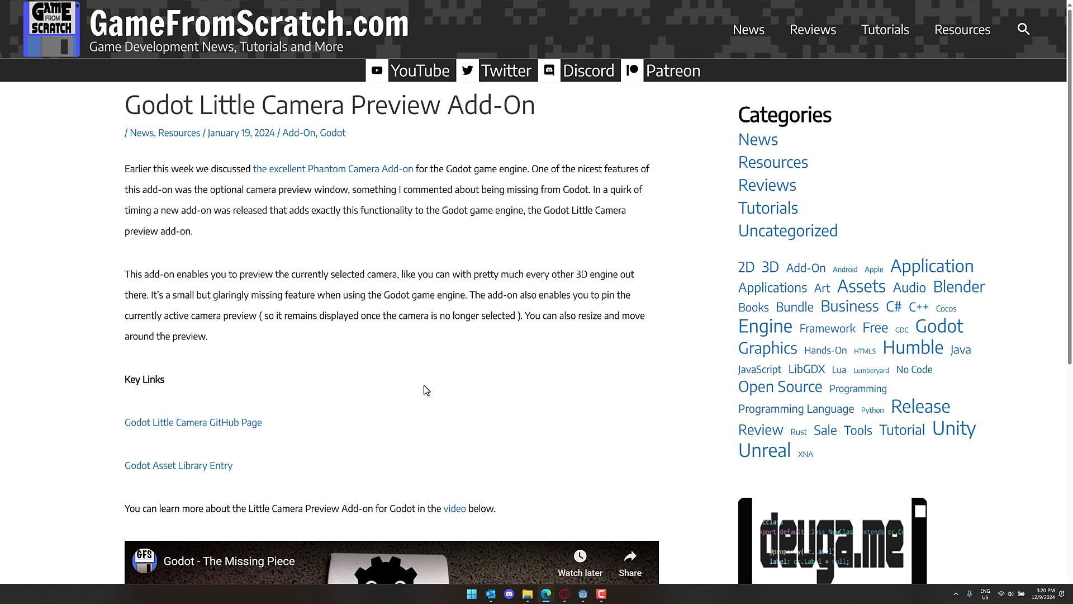
scroll(424, 380, "down", 6)
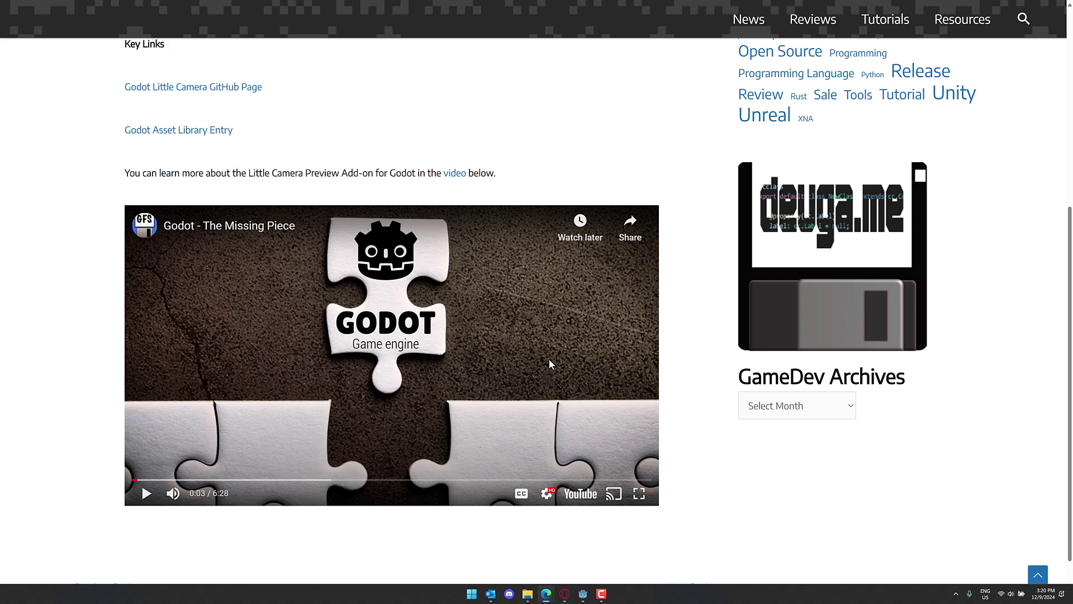
scroll(542, 347, "up", 6)
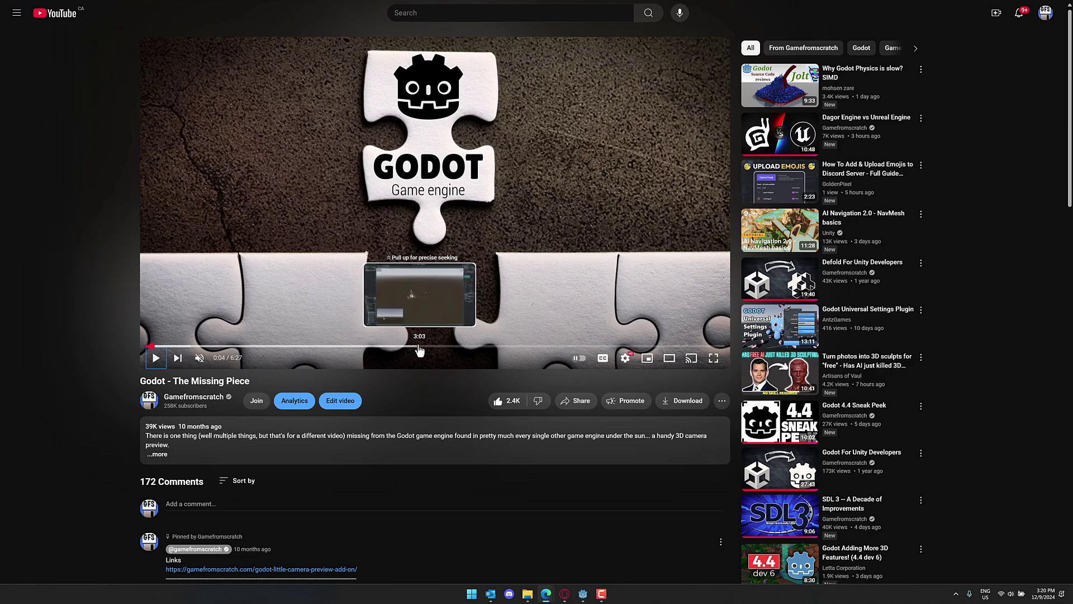
Skip through the "Godot - The Missing Piece" video to the camera preview demo at about 2:57, pause it and exit full screen.
left_click(379, 346)
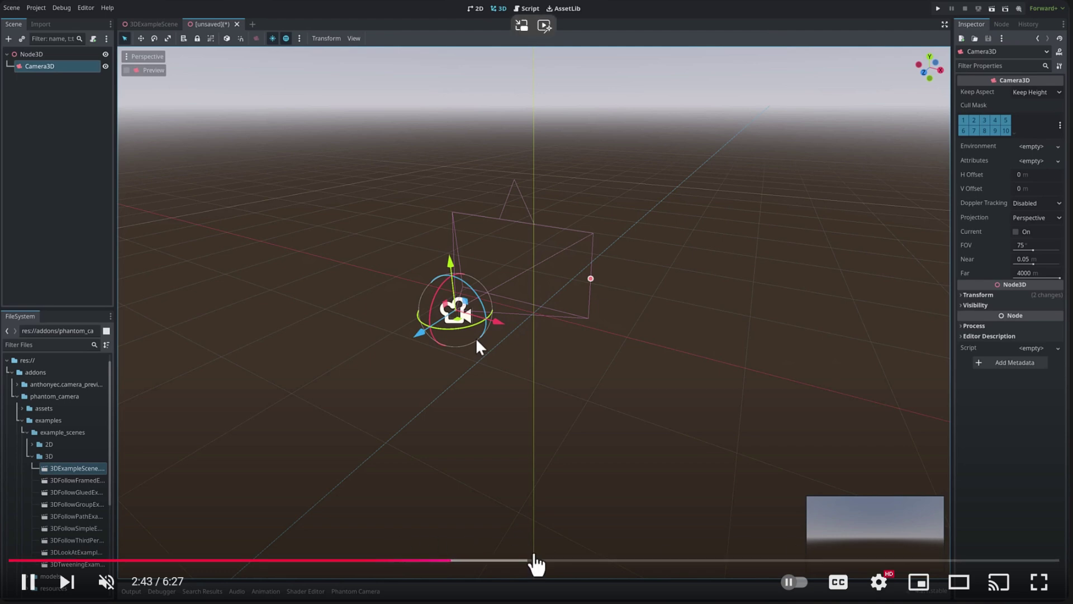
left_click_drag(532, 560, 489, 571)
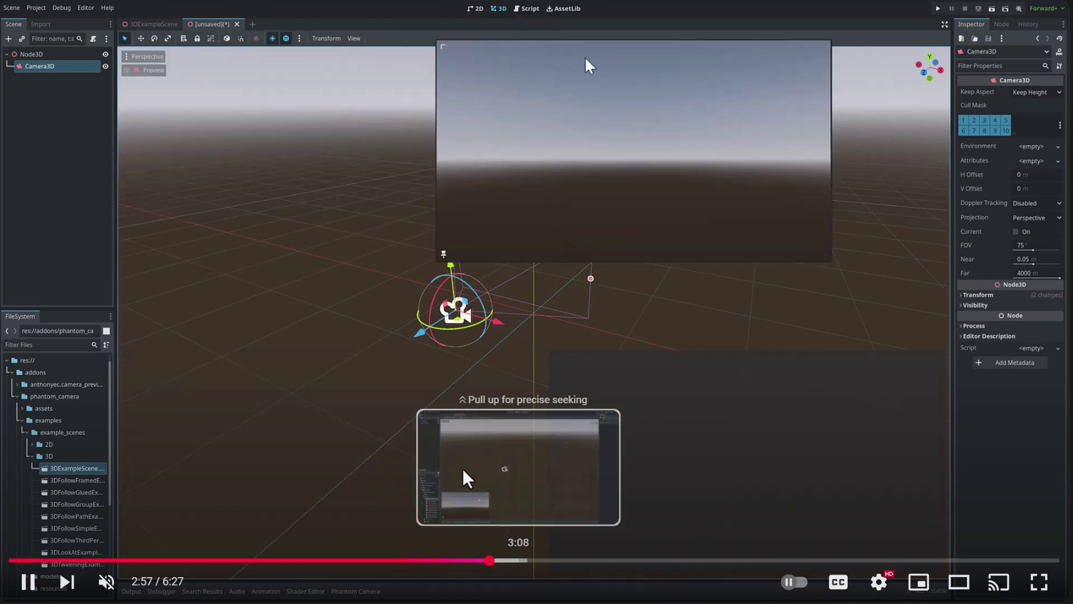
left_click(28, 581)
key("Escape")
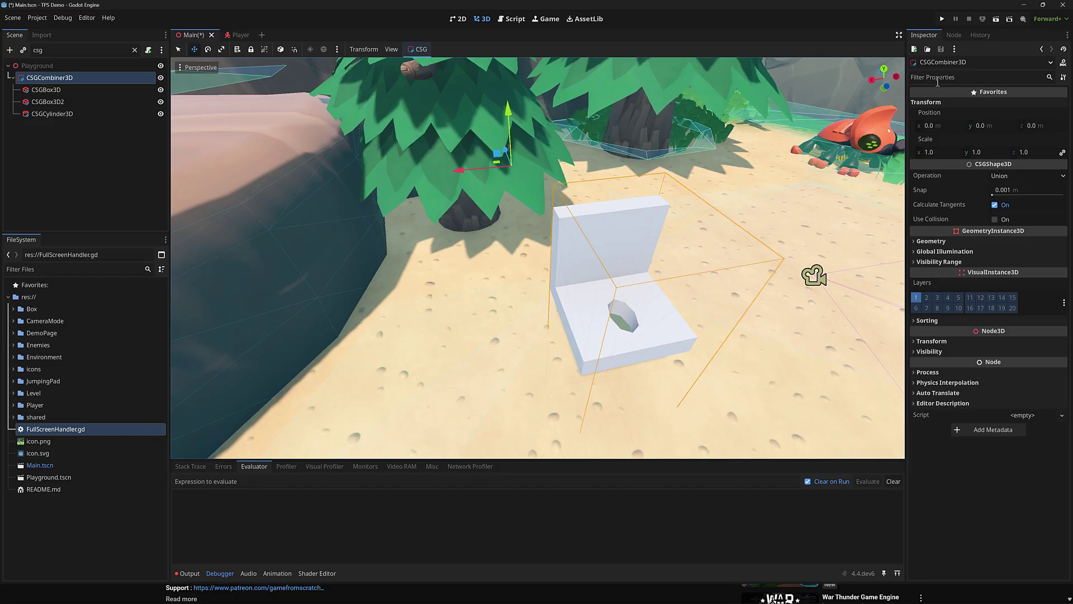